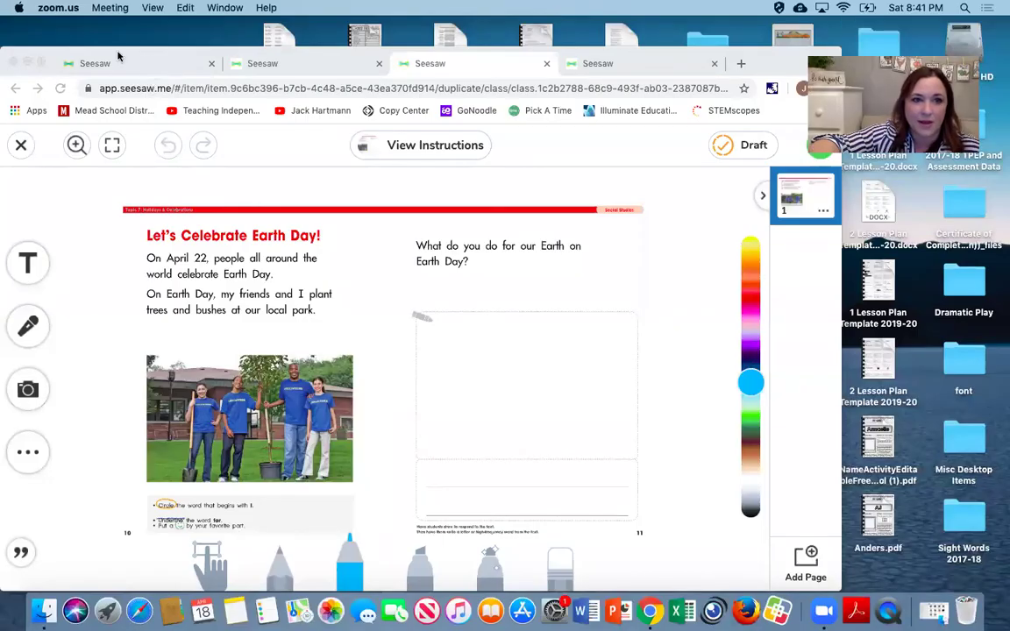
Step: Bring Chrome forward and switch to the app.seesaw.me tab with Teacher, Student and Family Member sign-in
click(118, 56)
click(118, 61)
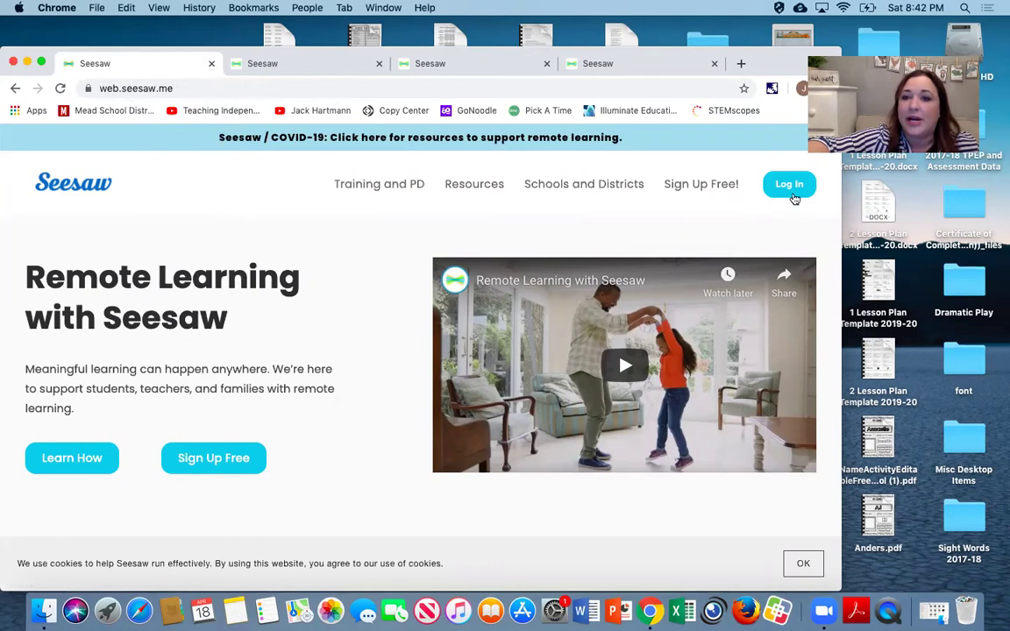
click(675, 69)
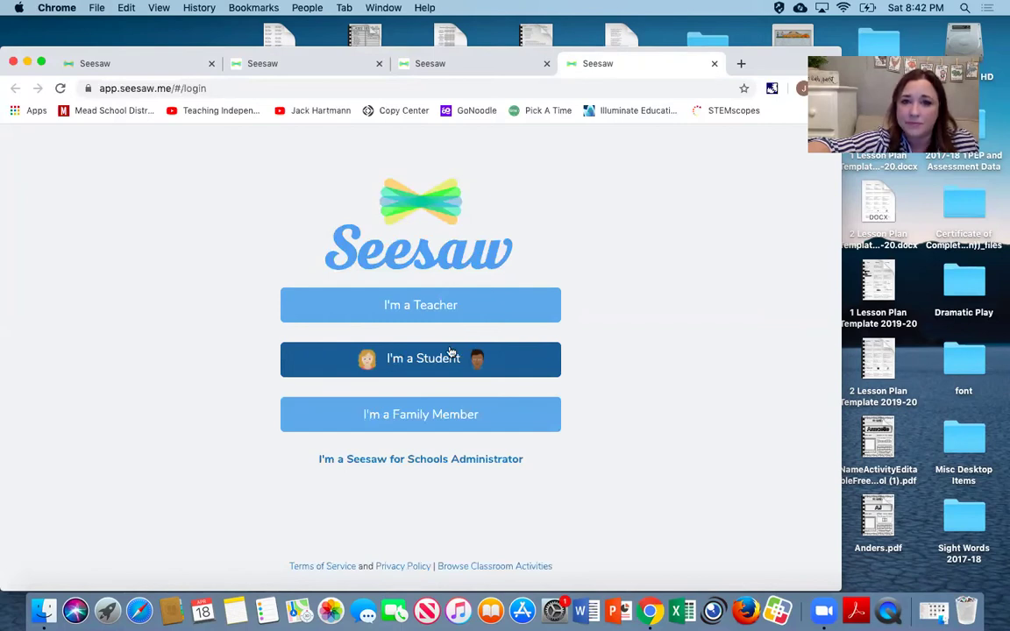
Step: Show the Student Sign In tab and put the cursor in the TEXT CODE field
click(344, 62)
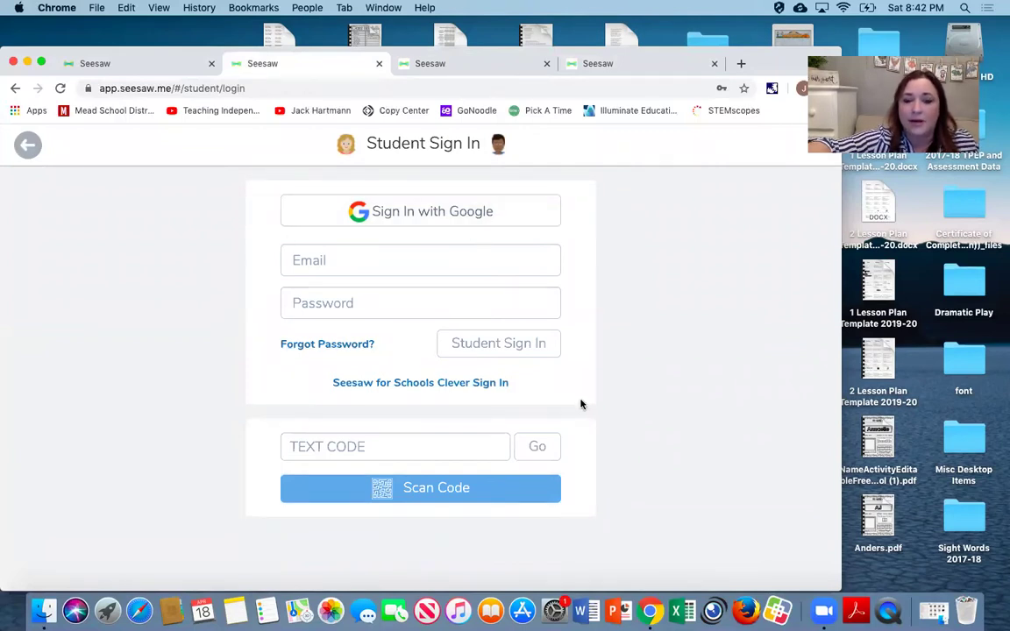
click(386, 446)
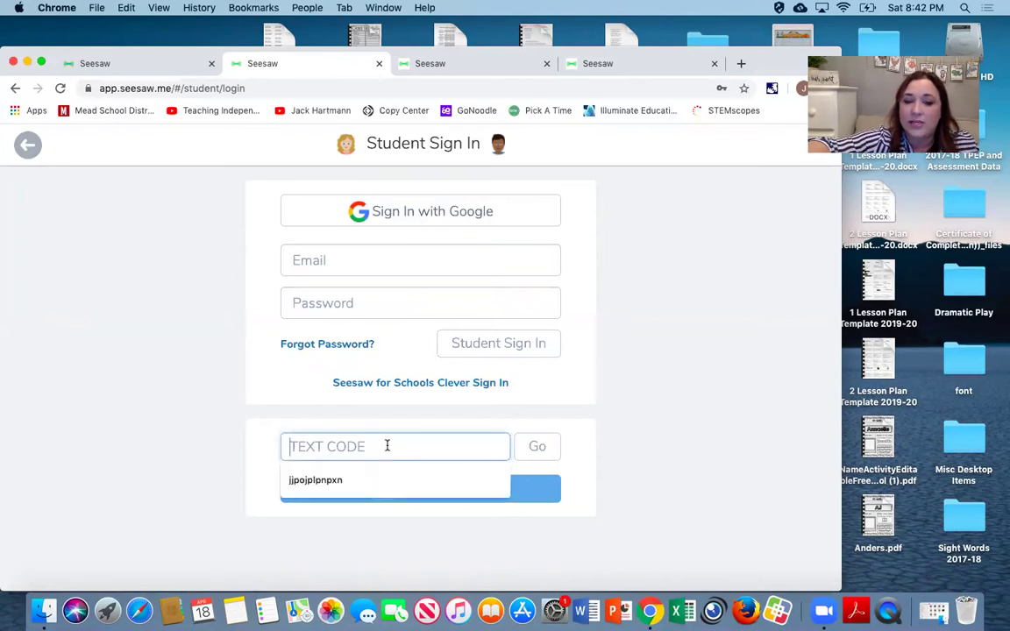
click(121, 507)
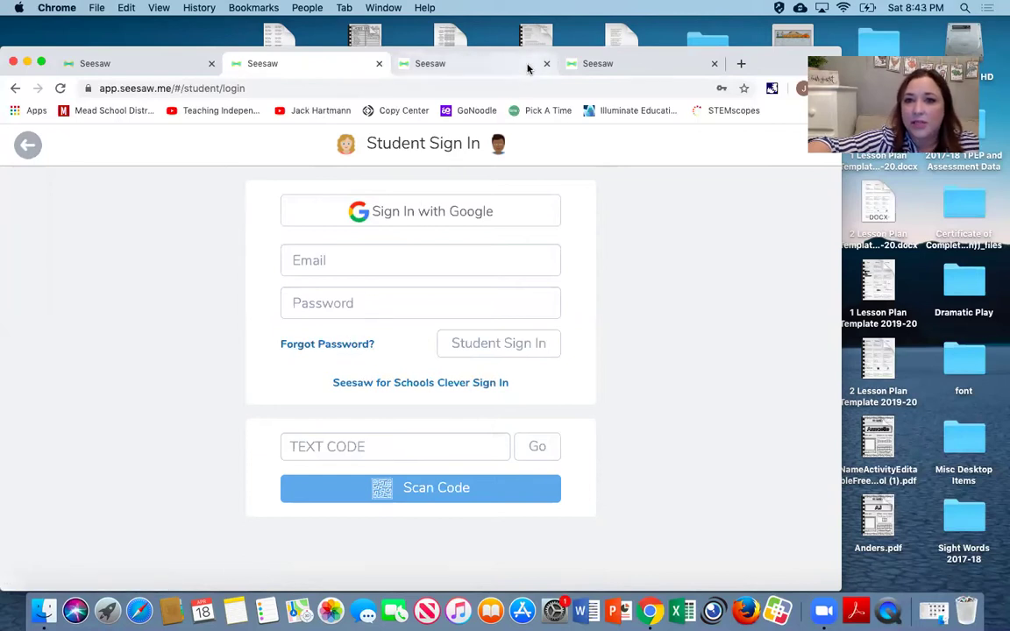
Step: On the Earth Day tab, try the pencil, marker and highlighter, then set the highlighter to green
click(491, 63)
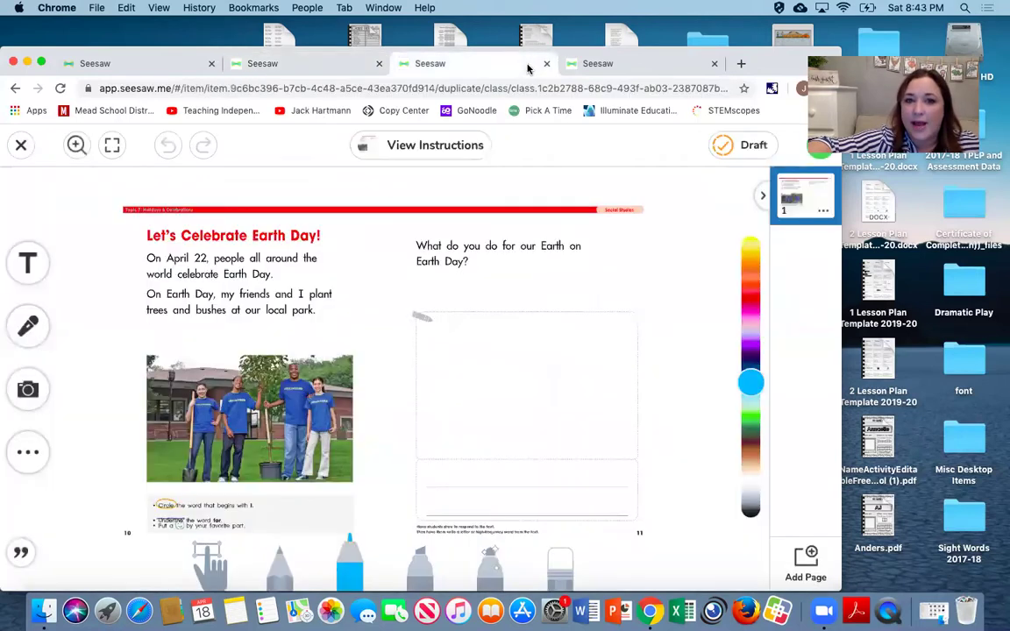
click(284, 562)
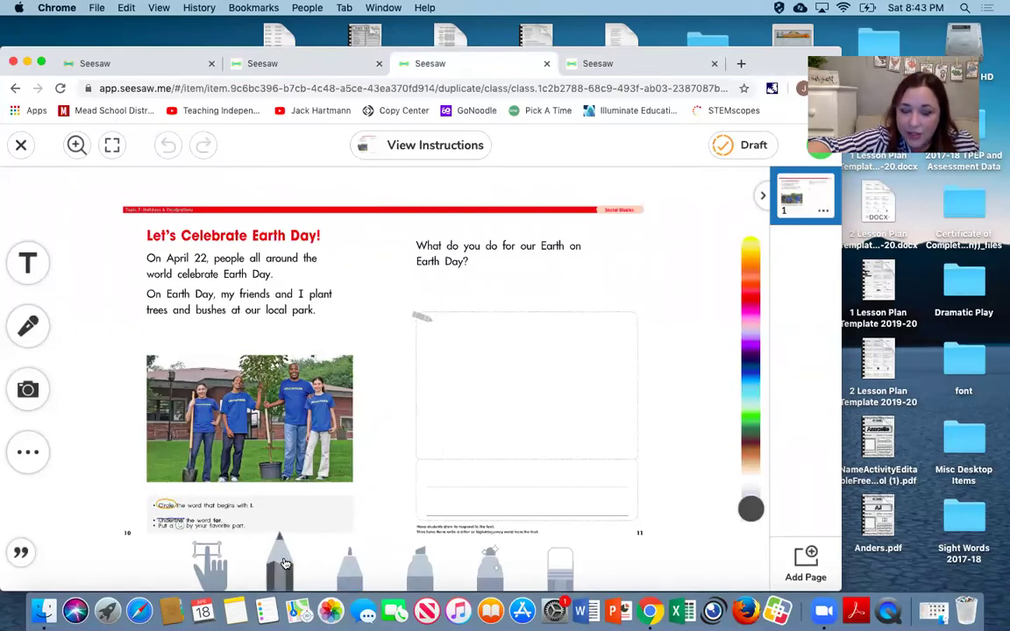
click(353, 568)
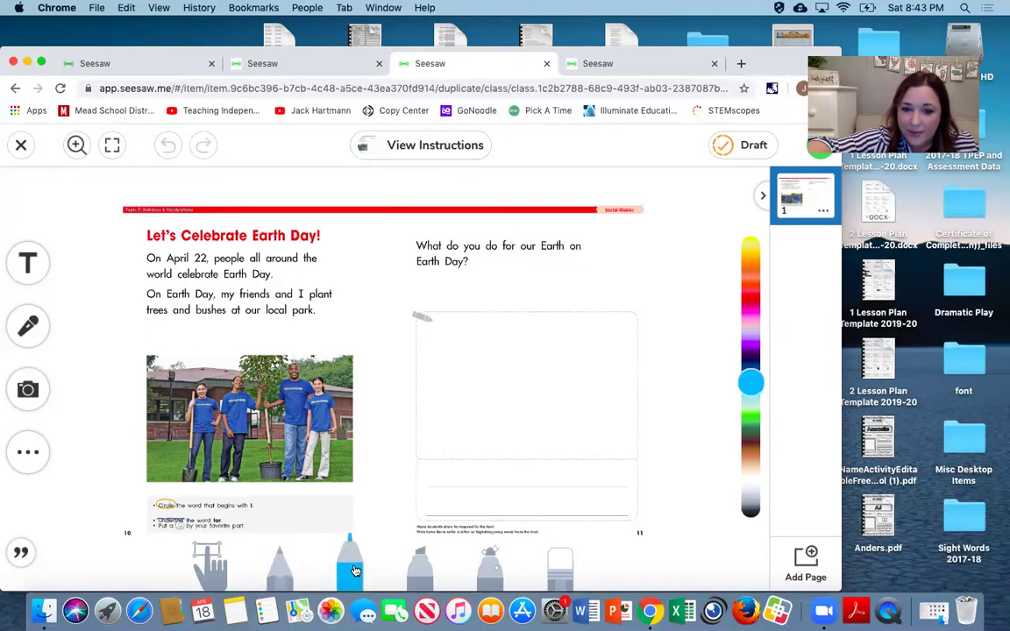
click(421, 559)
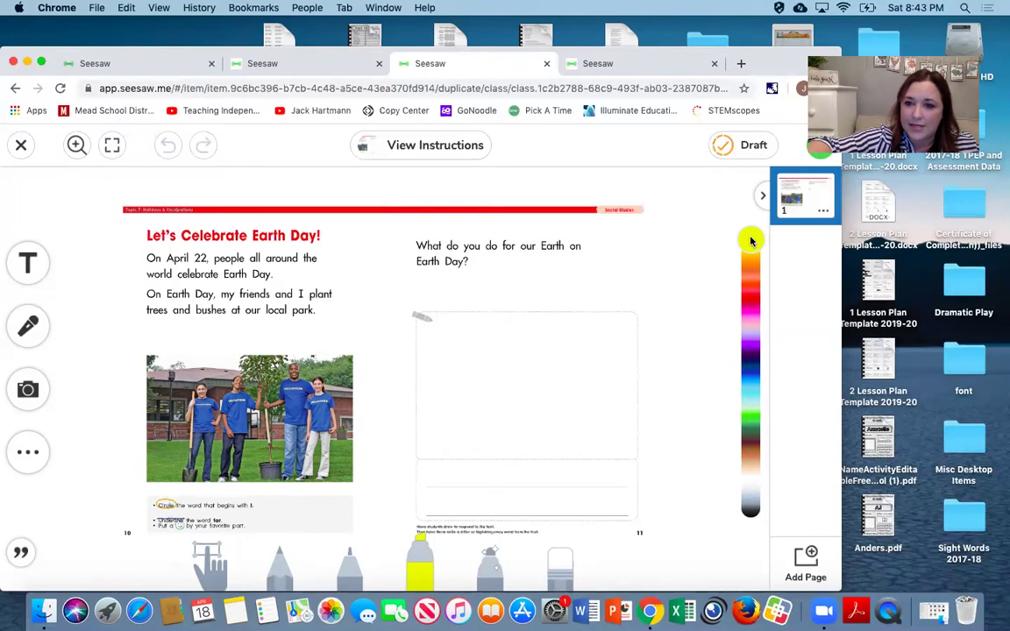
mouse_move(751, 241)
mouse_down()
mouse_move(759, 310)
mouse_move(739, 424)
mouse_up()
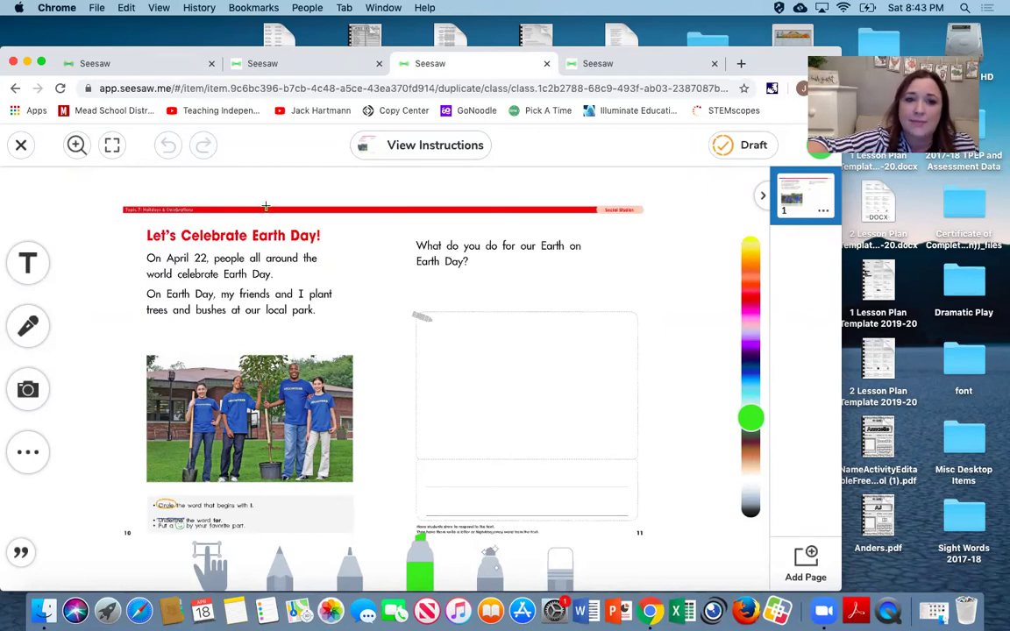
click(386, 149)
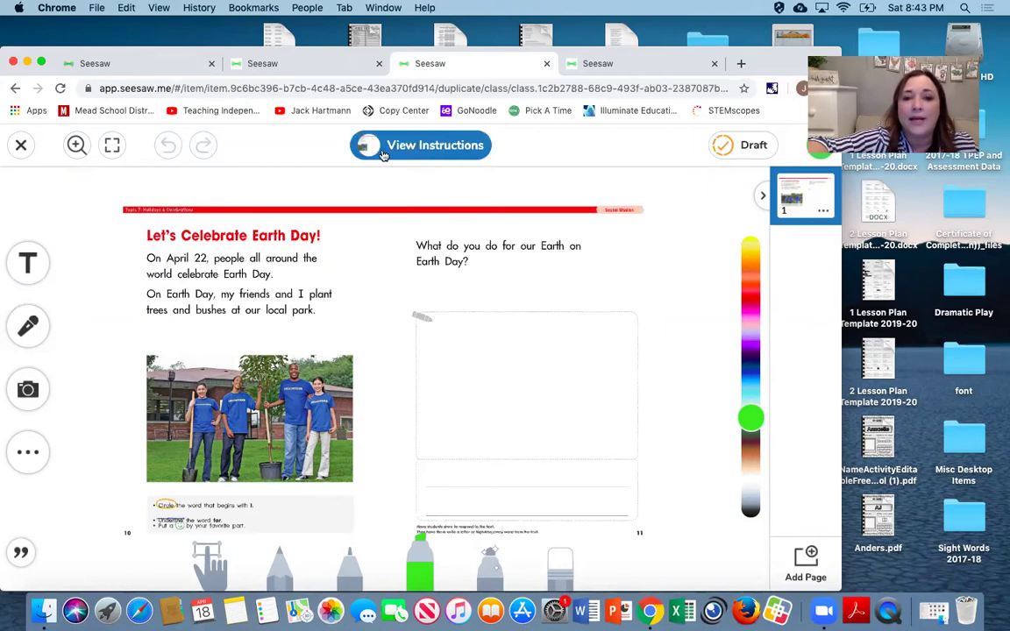
click(445, 147)
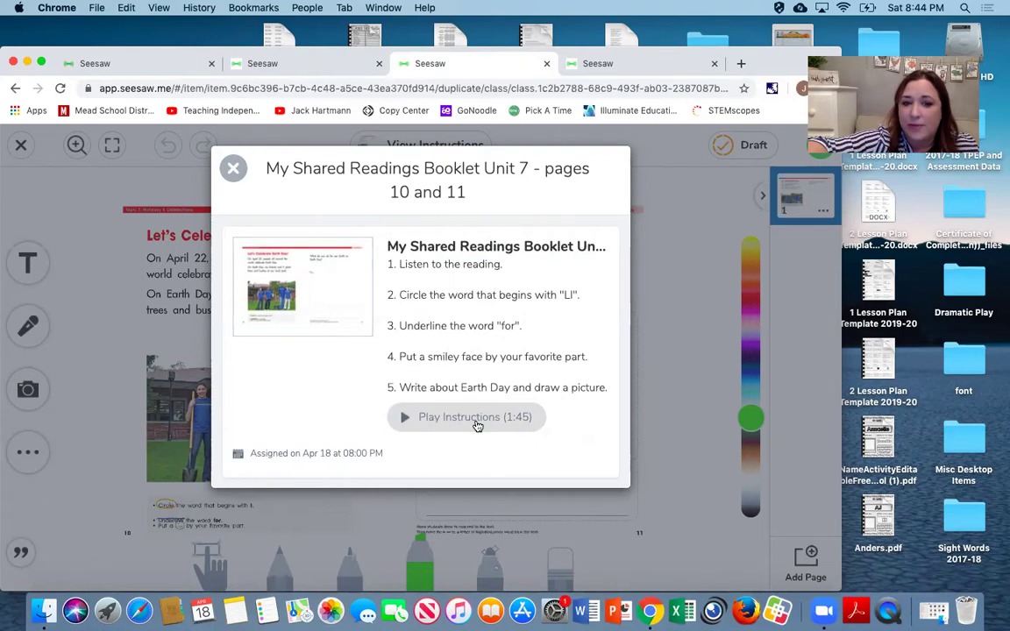
click(408, 420)
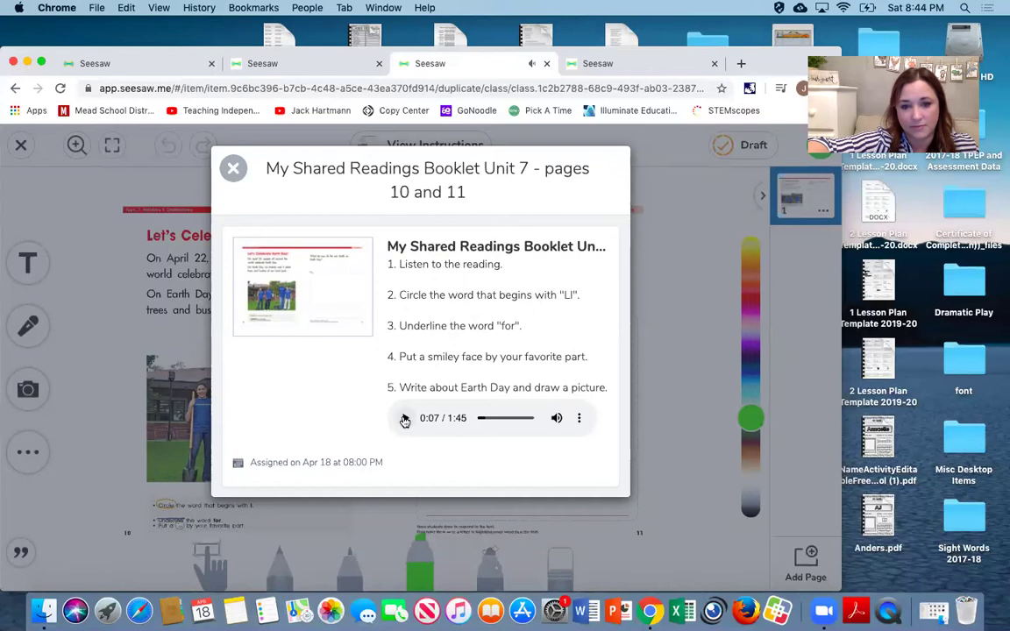
click(405, 419)
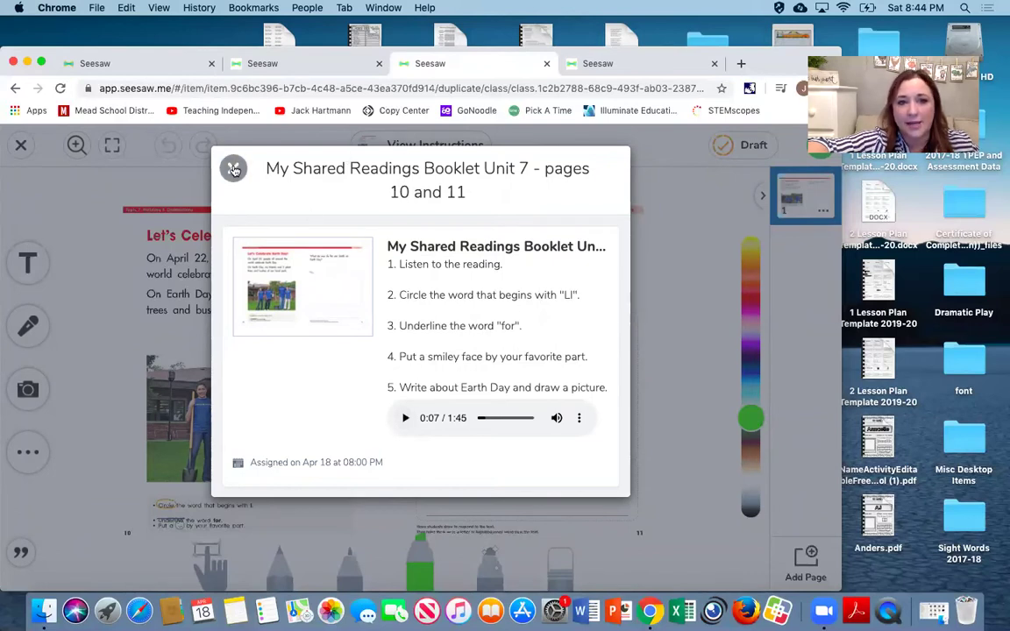
click(233, 169)
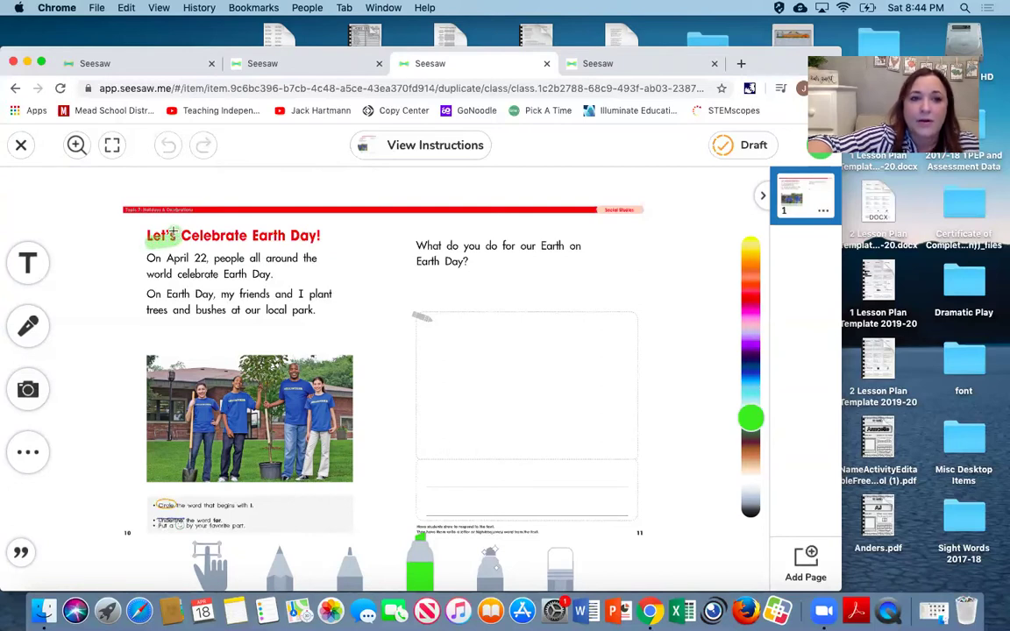
Step: Drag the green highlighter across the word 'Let's' in the page title
drag(165, 229, 145, 237)
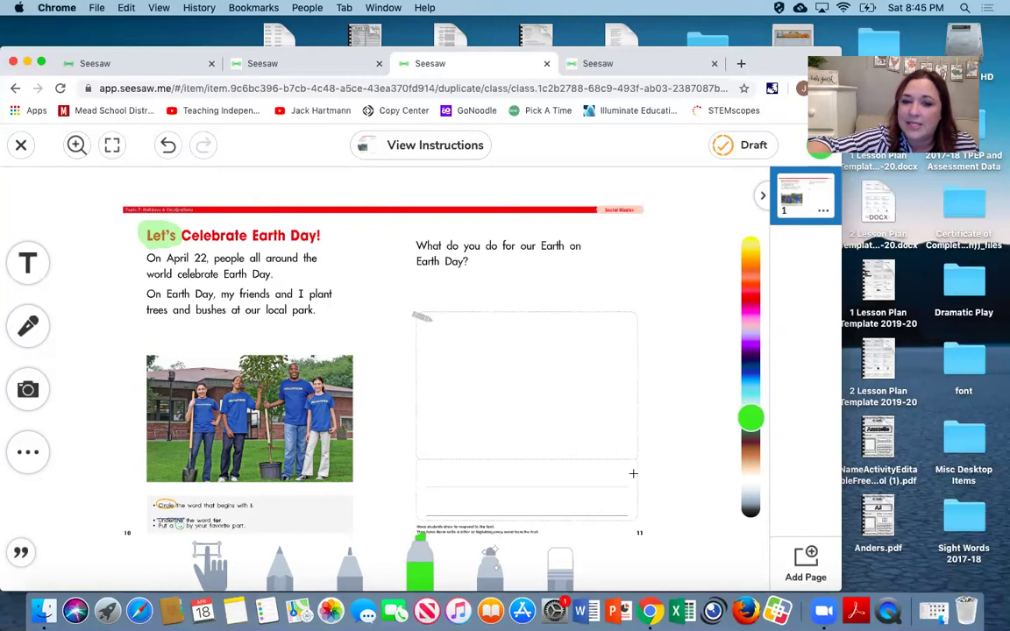
Step: Underline 'for' in the question with the thinnest blue marker, undoing an oversized stroke first
click(352, 562)
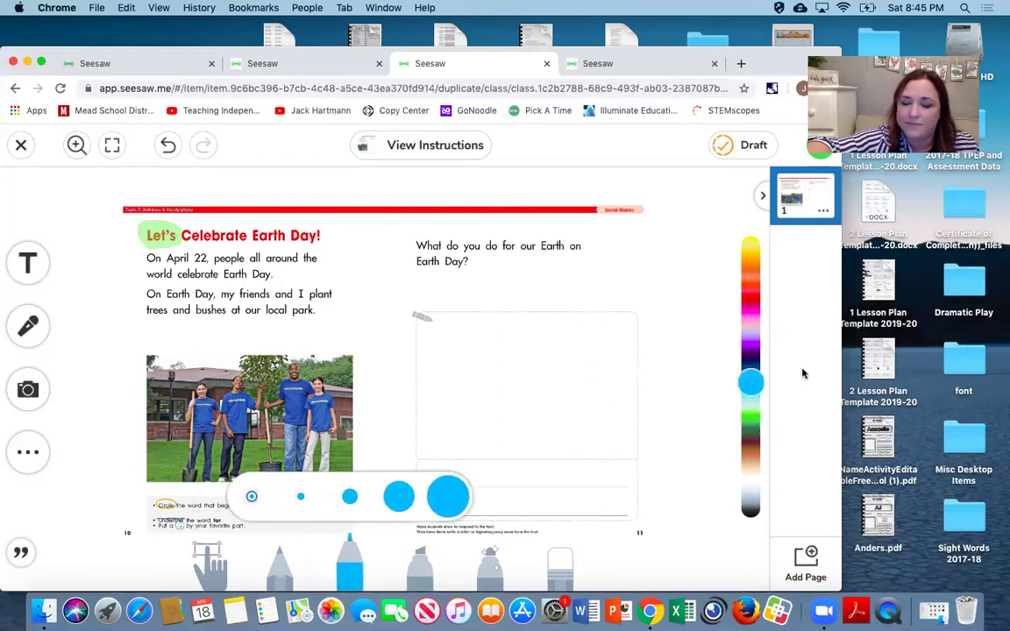
click(398, 506)
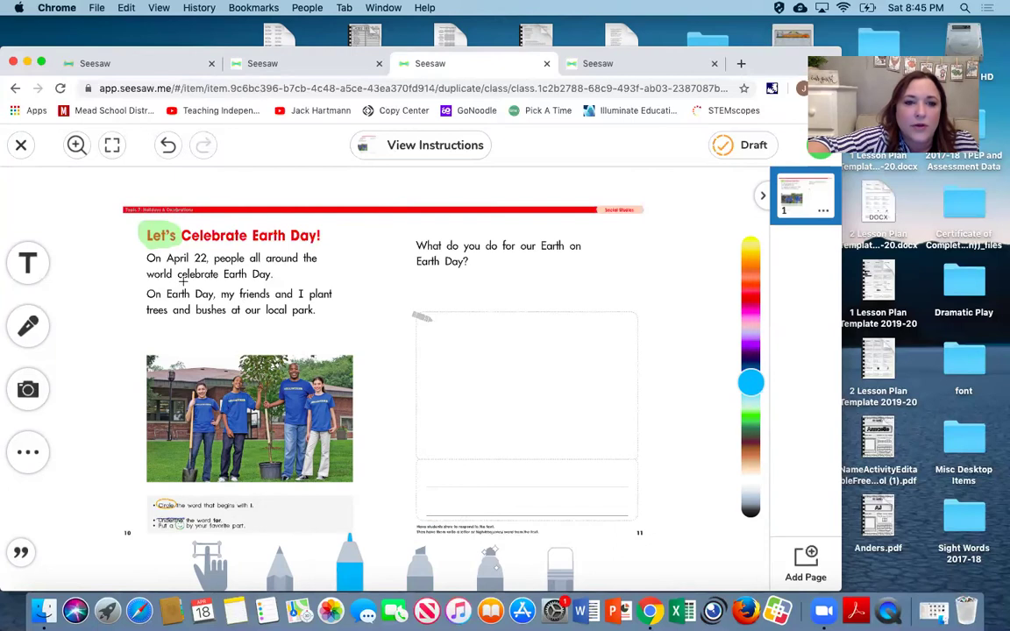
drag(147, 239, 178, 238)
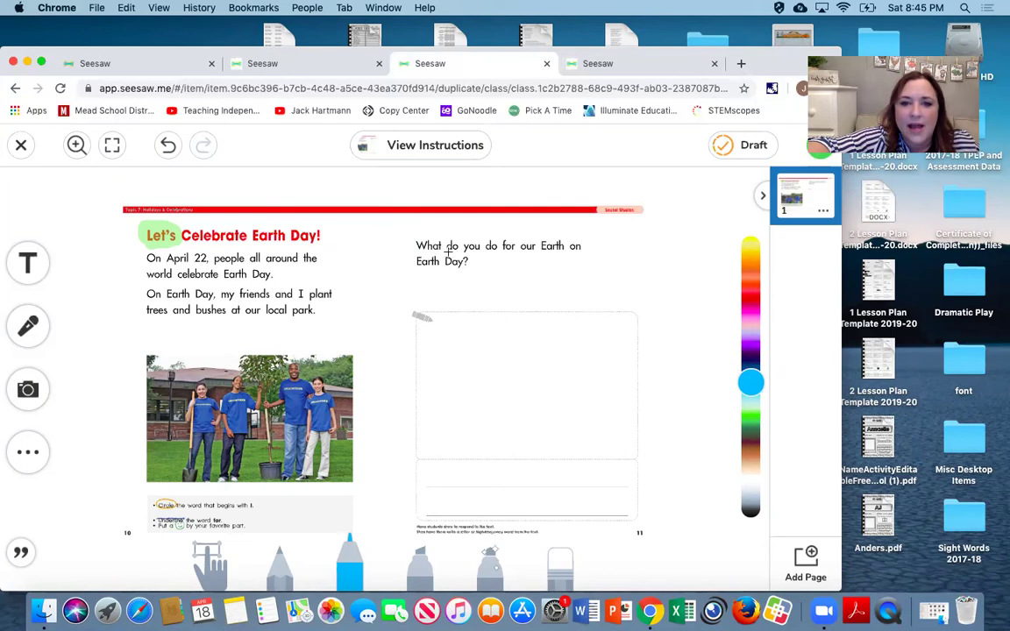
drag(502, 250, 522, 250)
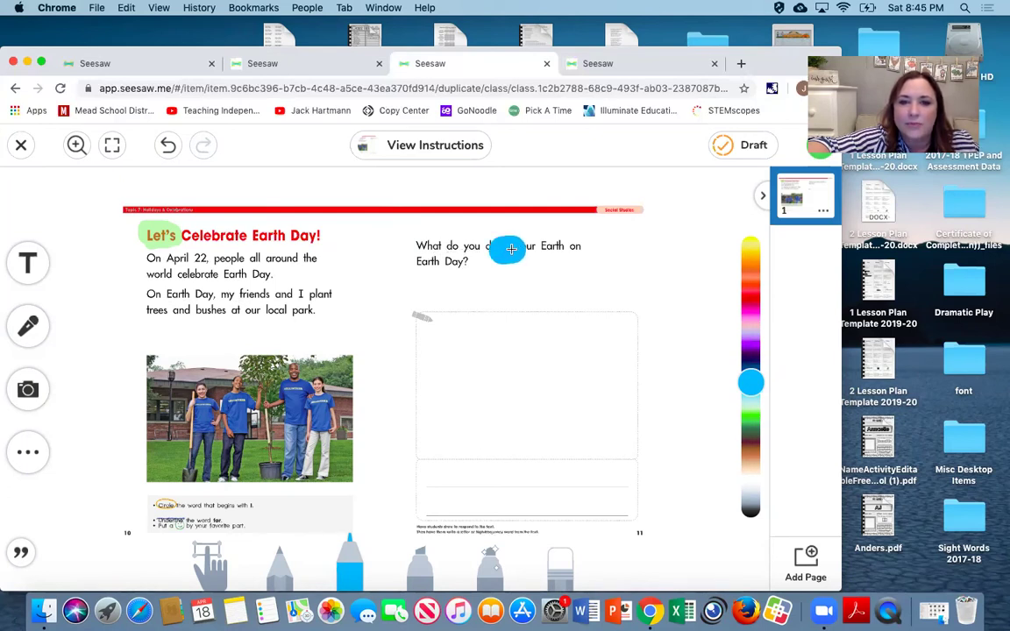
click(169, 144)
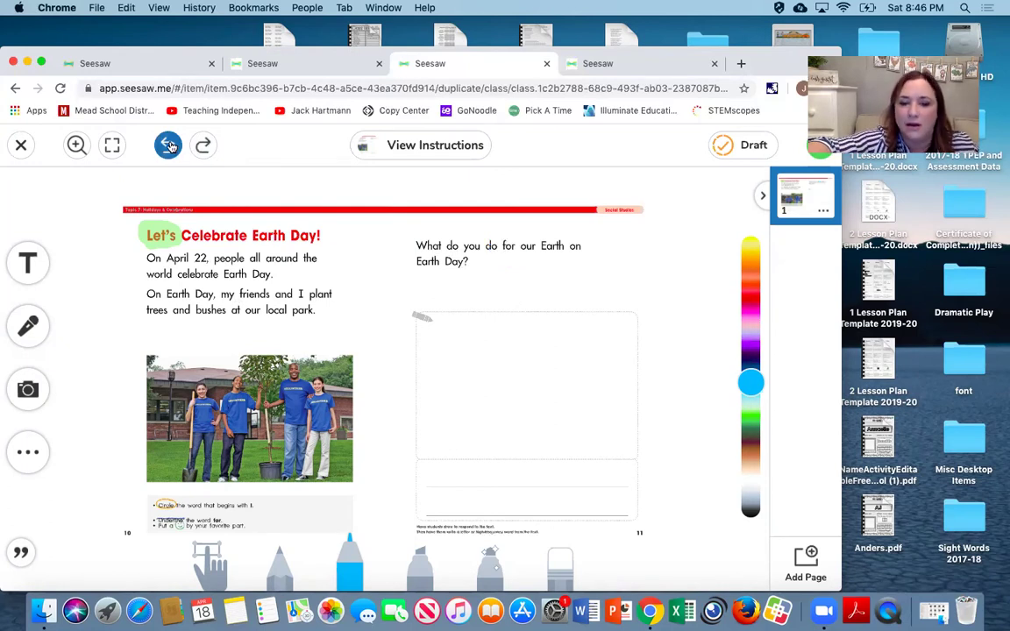
click(350, 559)
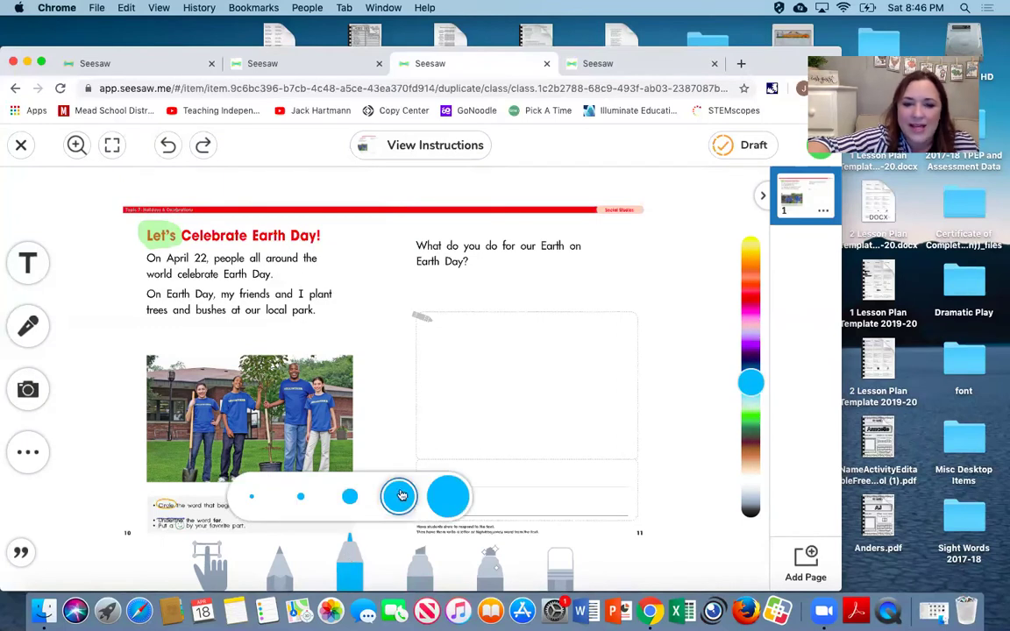
click(252, 498)
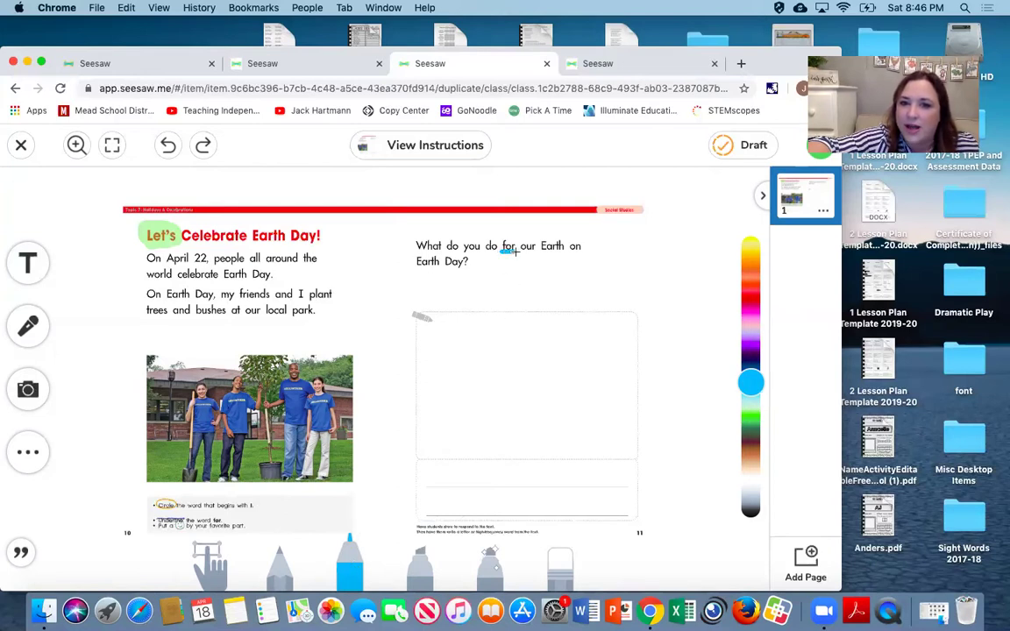
drag(517, 251, 518, 250)
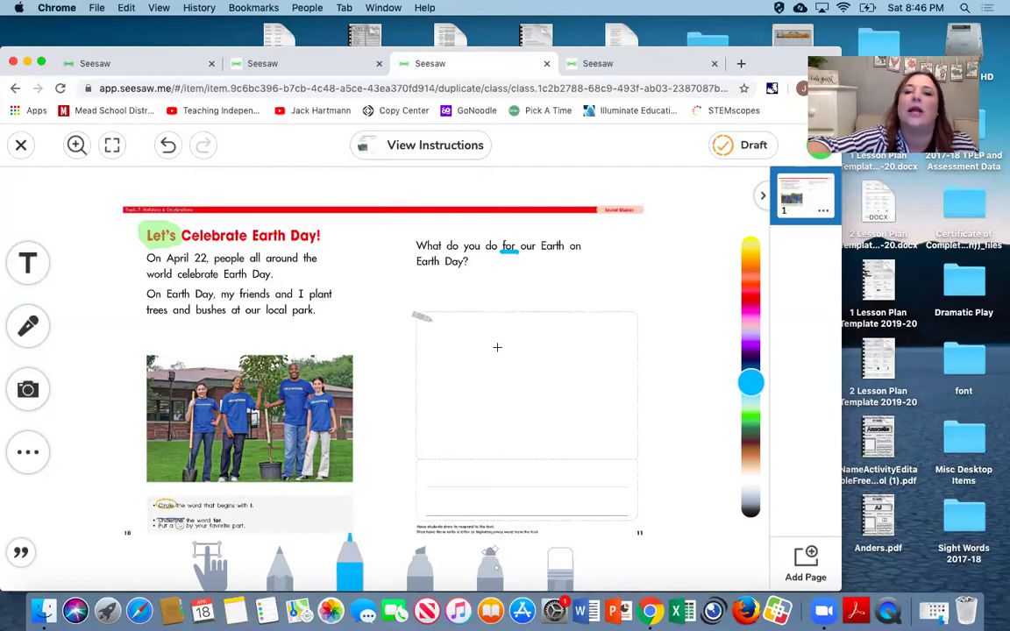
Step: Draw a magenta pencil smiley face just right of 'local park.' in the passage
click(281, 566)
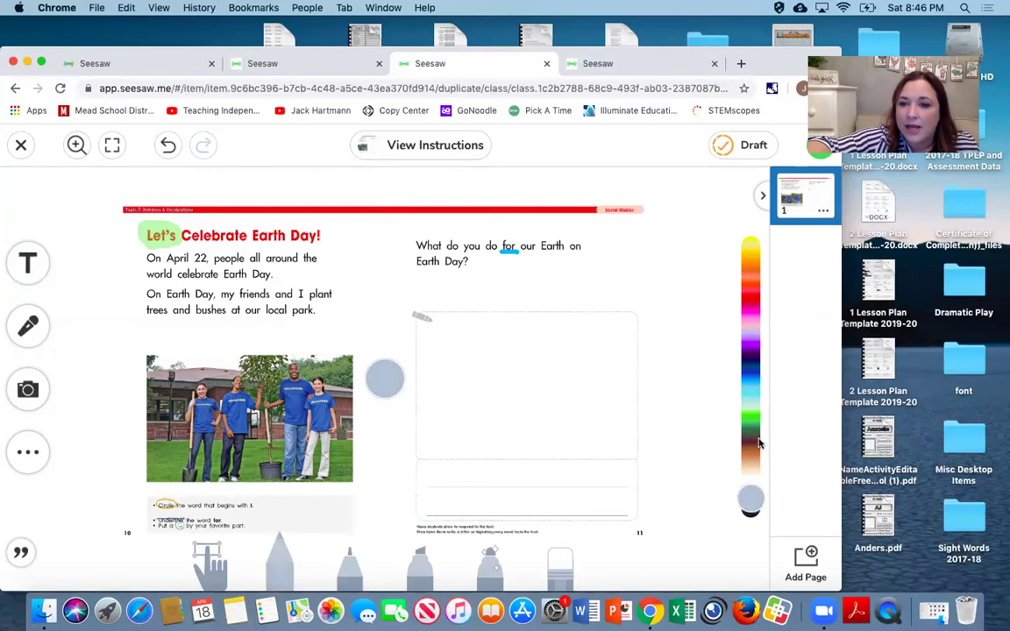
drag(751, 500, 749, 309)
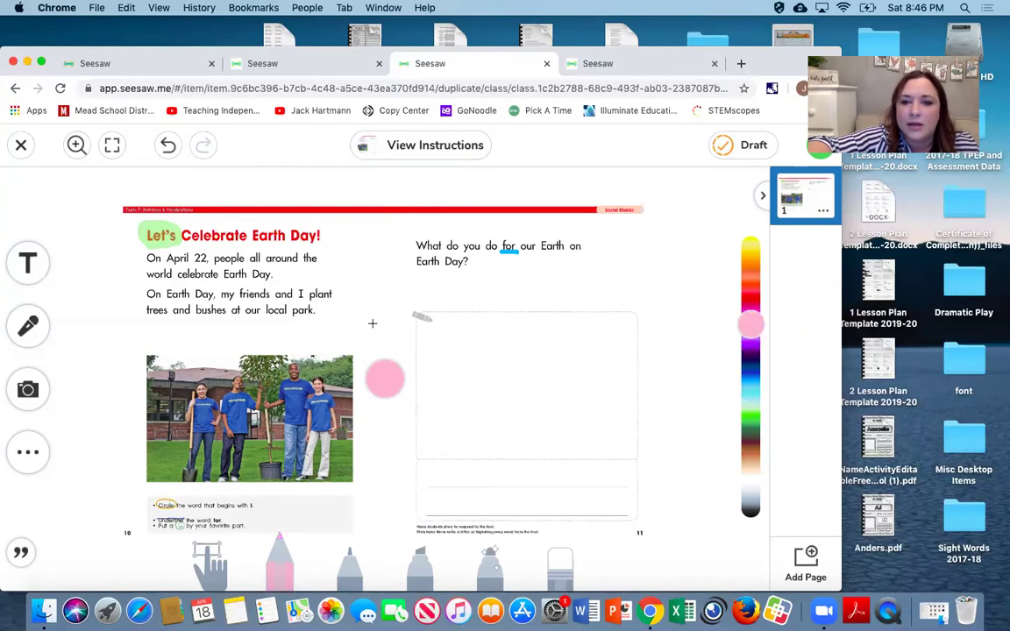
drag(751, 323, 750, 317)
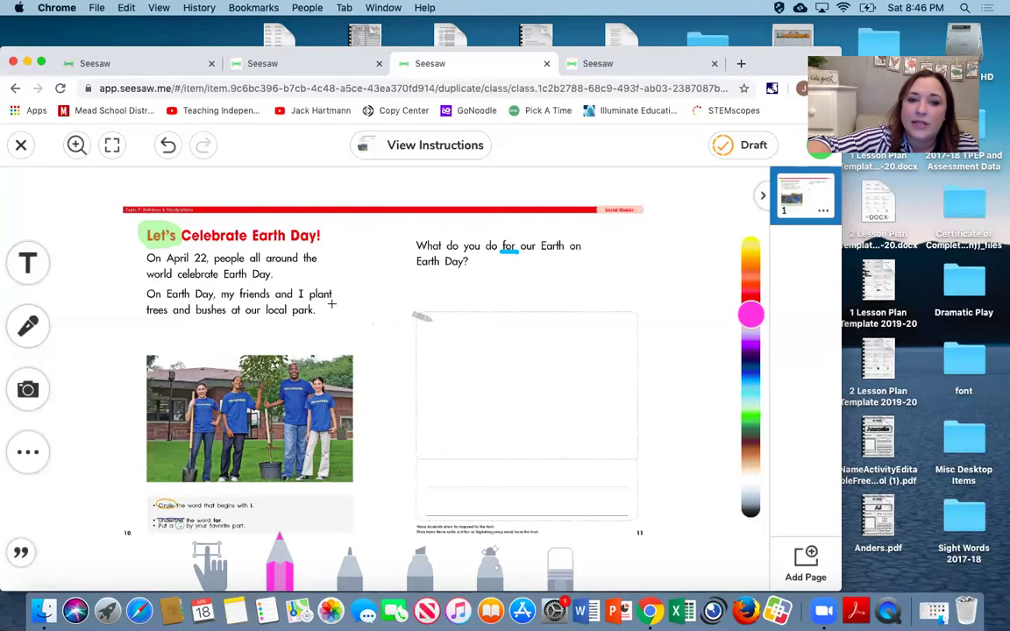
mouse_move(331, 305)
mouse_down()
mouse_move(321, 309)
mouse_move(348, 320)
mouse_move(336, 301)
mouse_up()
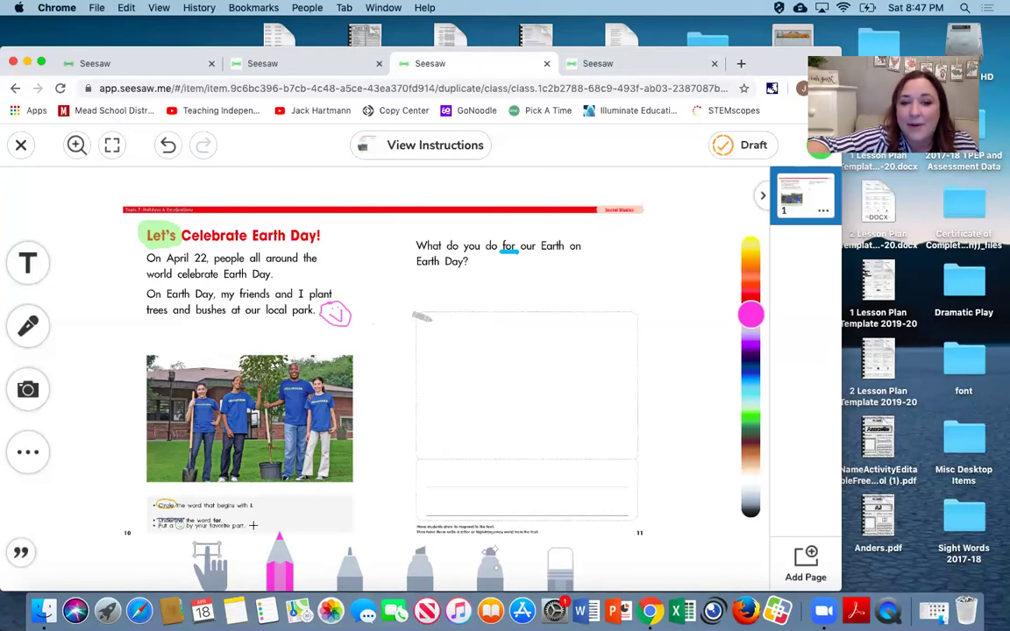
Step: Draw a green grass line in the answer box, then a brown trunk topped with green leaves
click(748, 425)
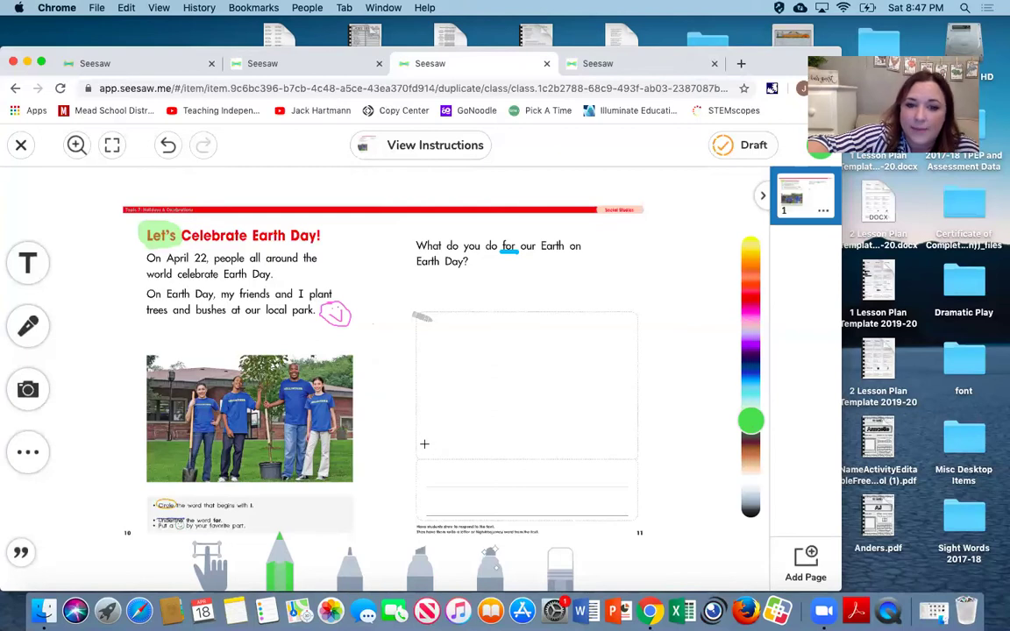
drag(424, 445, 605, 450)
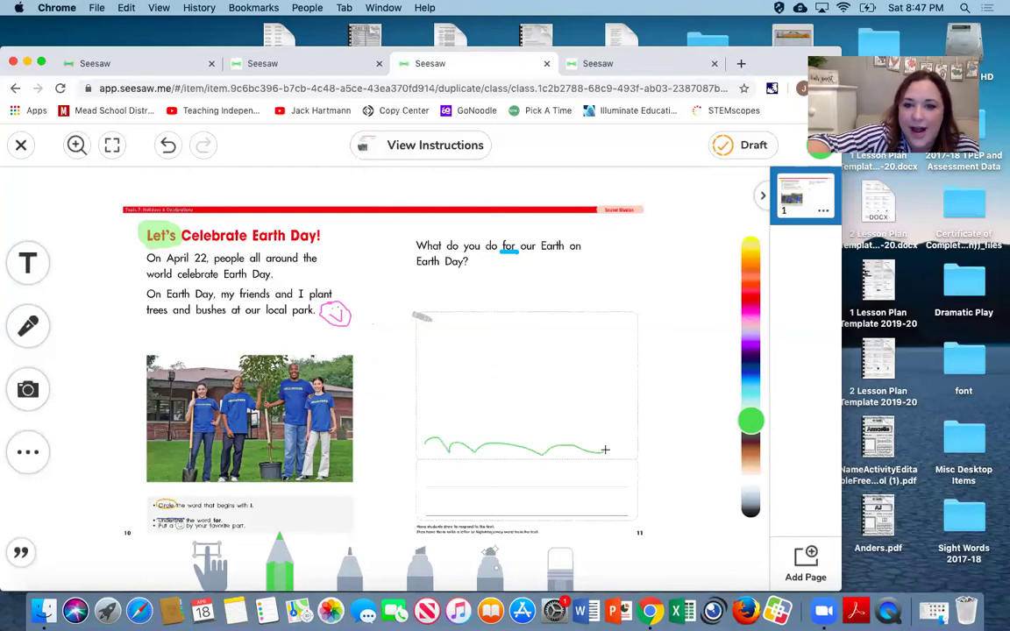
click(753, 439)
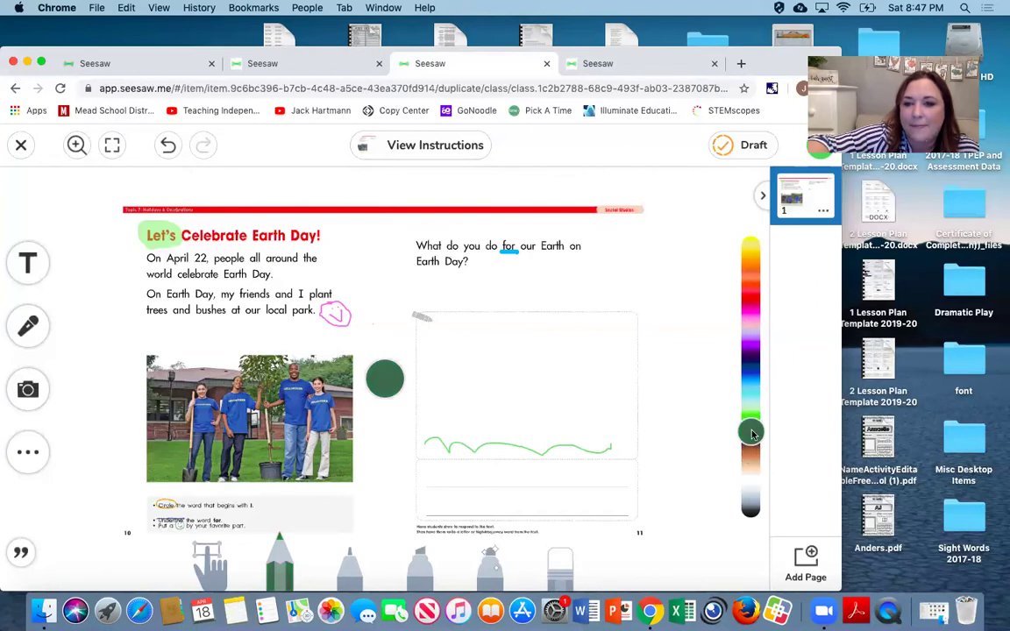
drag(752, 435, 755, 451)
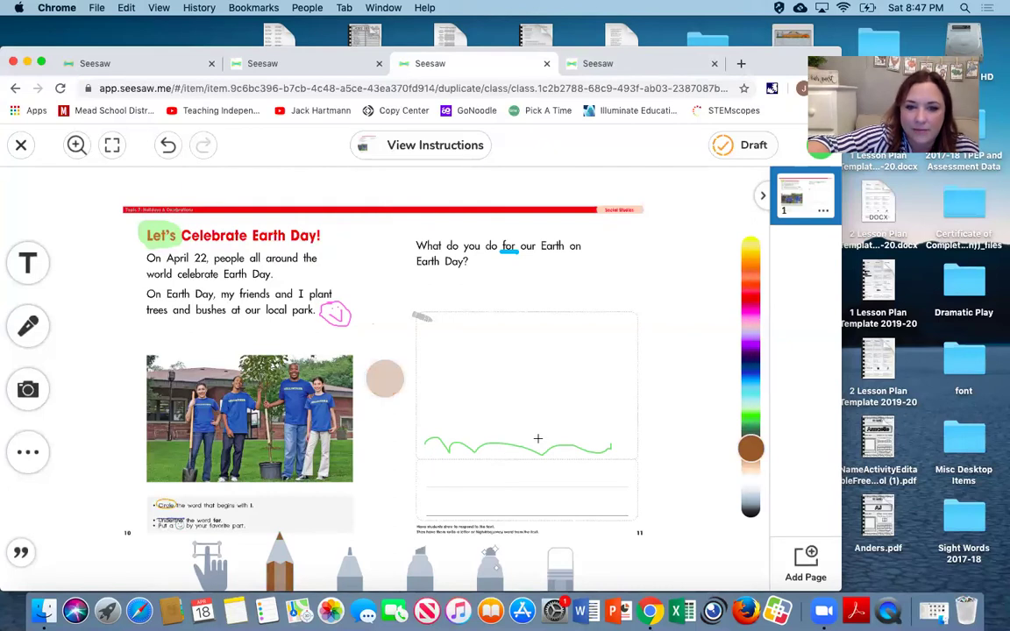
drag(528, 424, 521, 401)
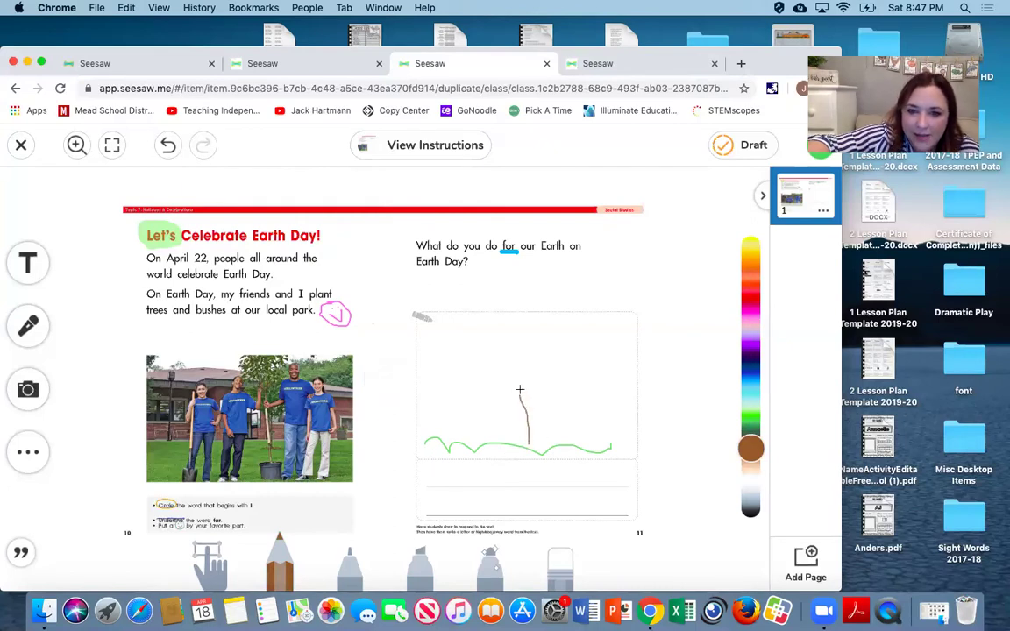
click(749, 420)
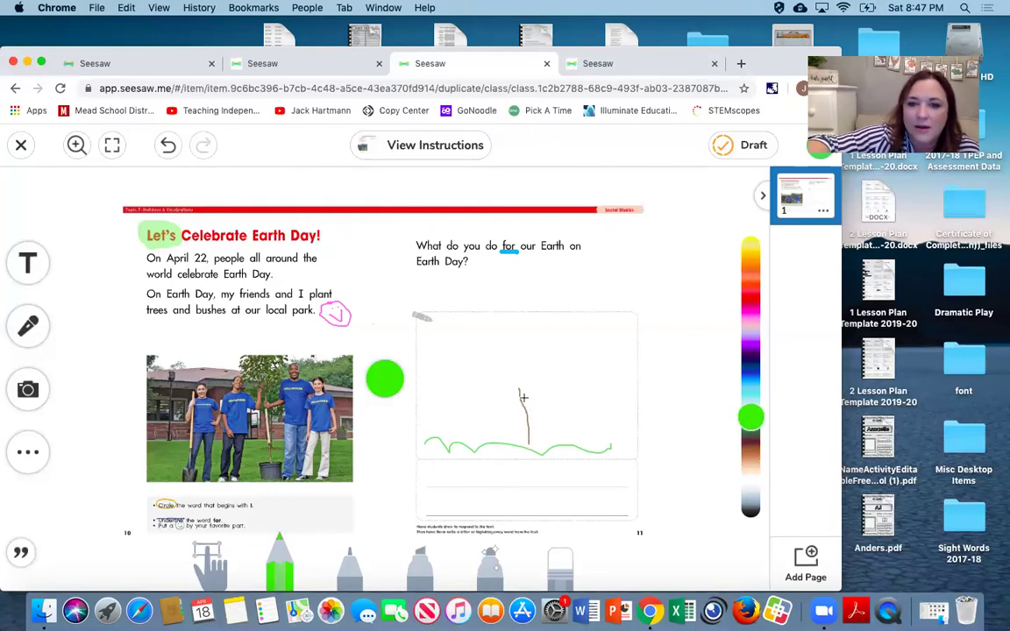
drag(523, 399, 530, 386)
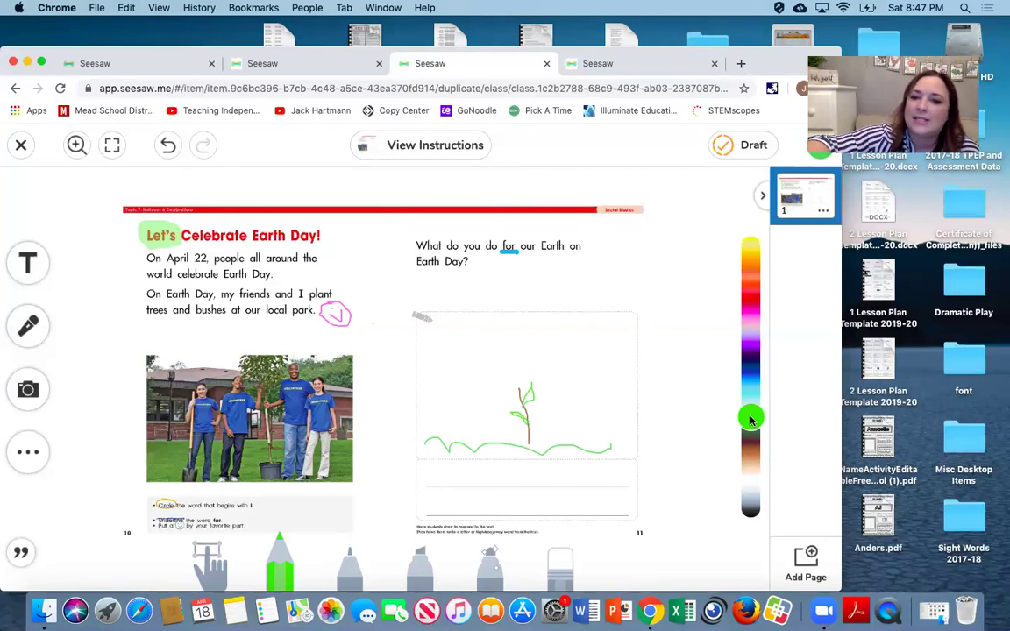
Step: Draw a yellow sun with rays near the top-left and blue rain streaks right of the tree
drag(750, 420, 755, 220)
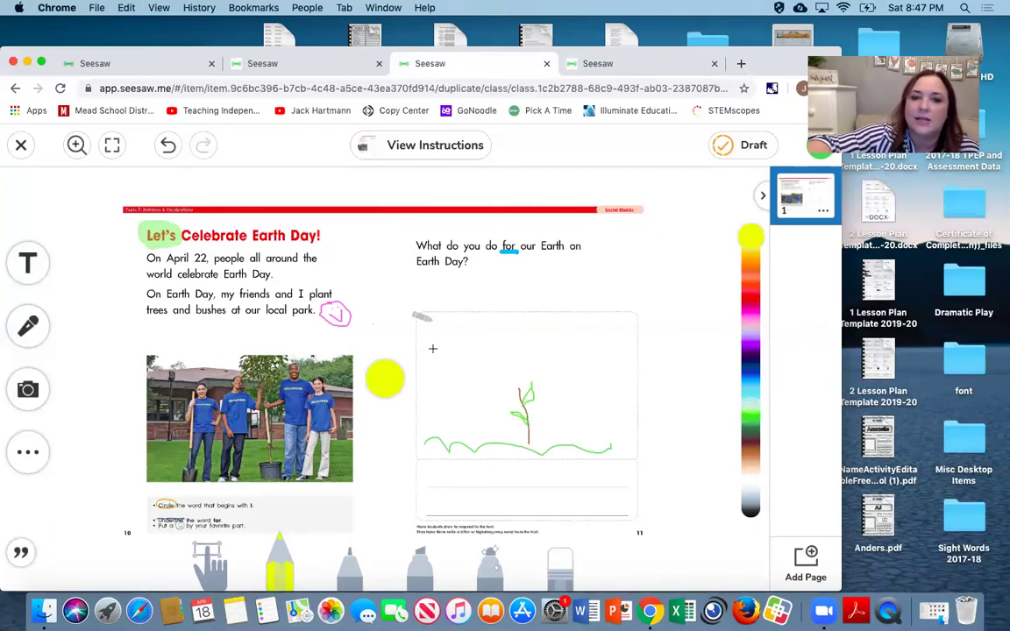
drag(472, 343, 495, 312)
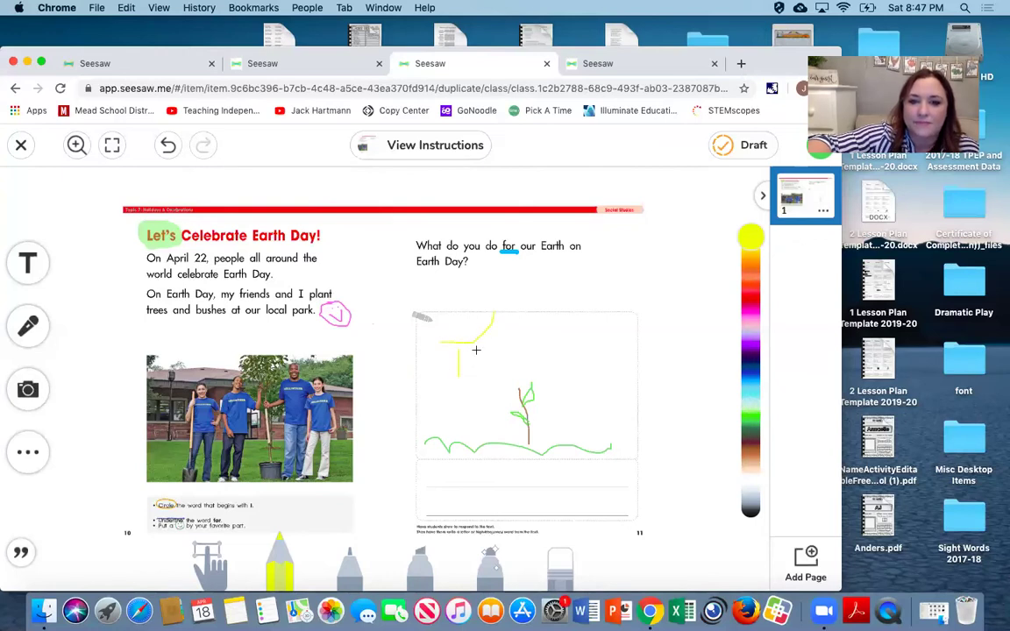
mouse_move(482, 343)
mouse_down()
mouse_move(500, 361)
mouse_move(537, 326)
mouse_up()
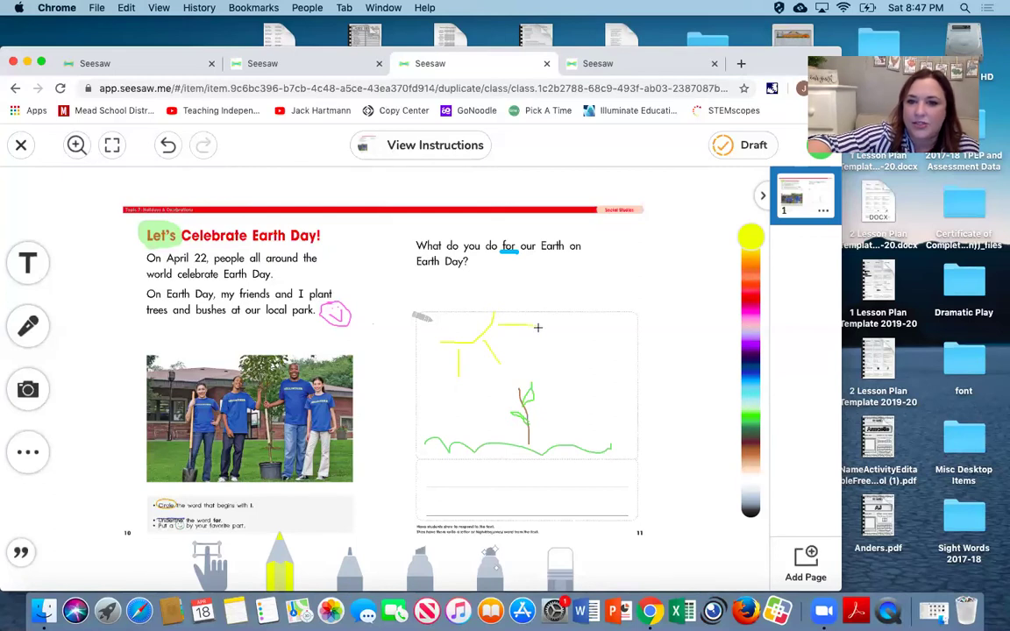
click(751, 383)
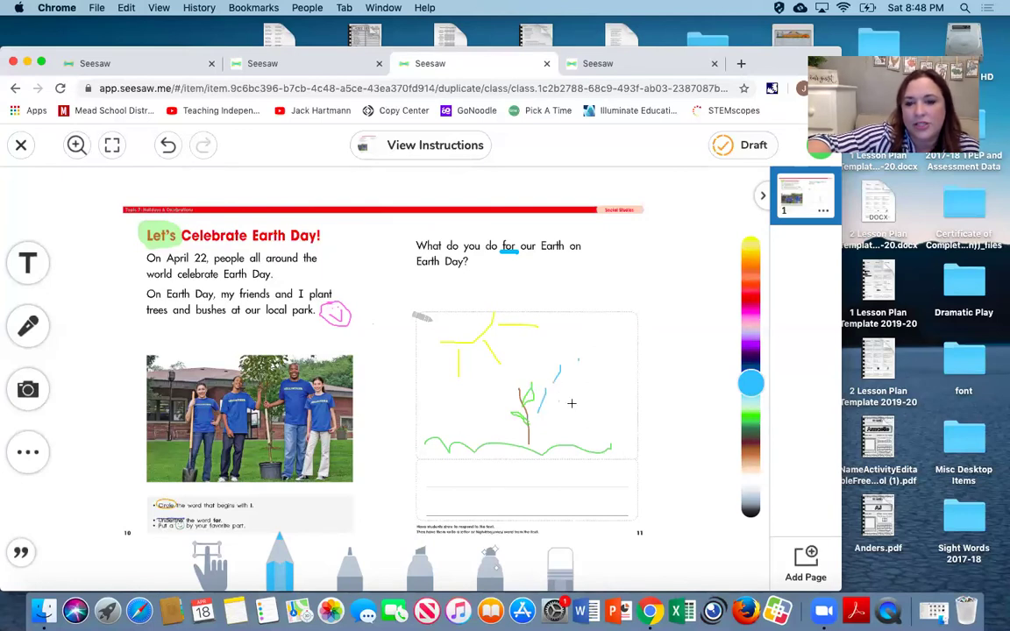
drag(565, 391, 545, 412)
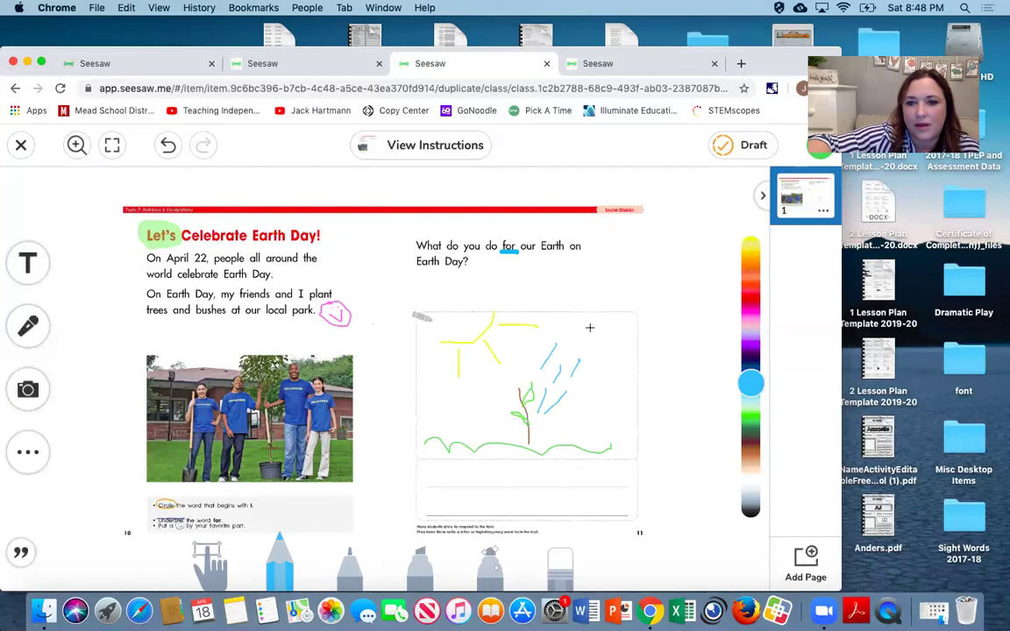
click(494, 543)
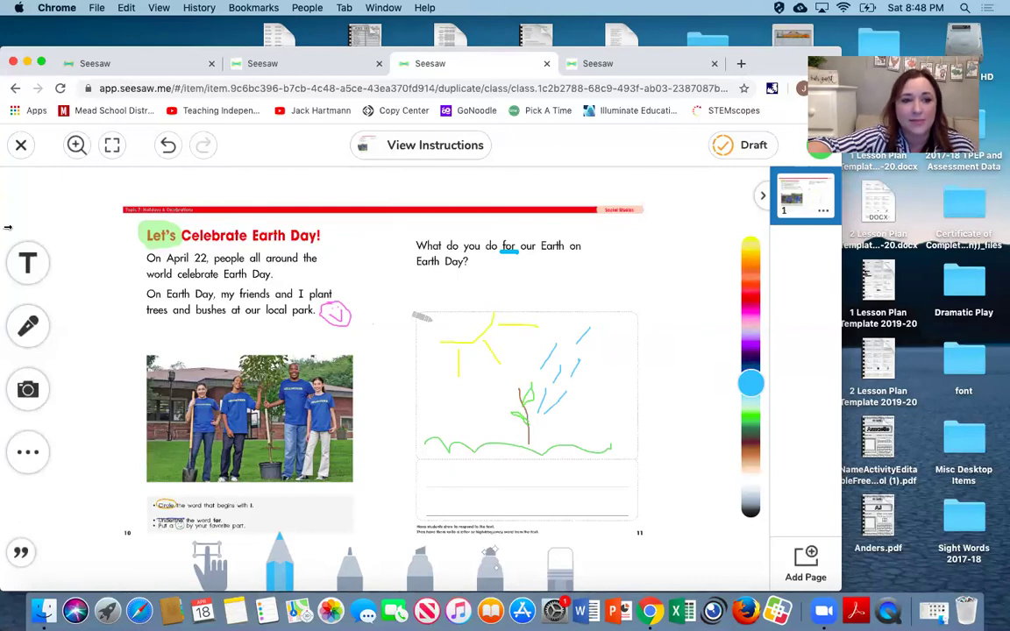
Step: Delete the stray empty text box using its '...' menu's Delete option
click(33, 273)
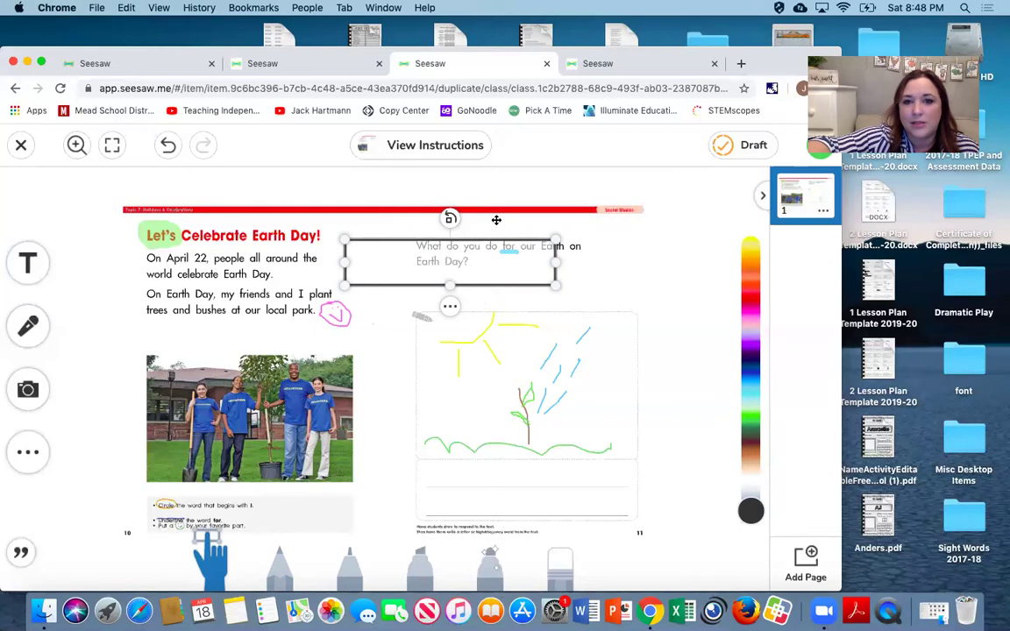
click(498, 231)
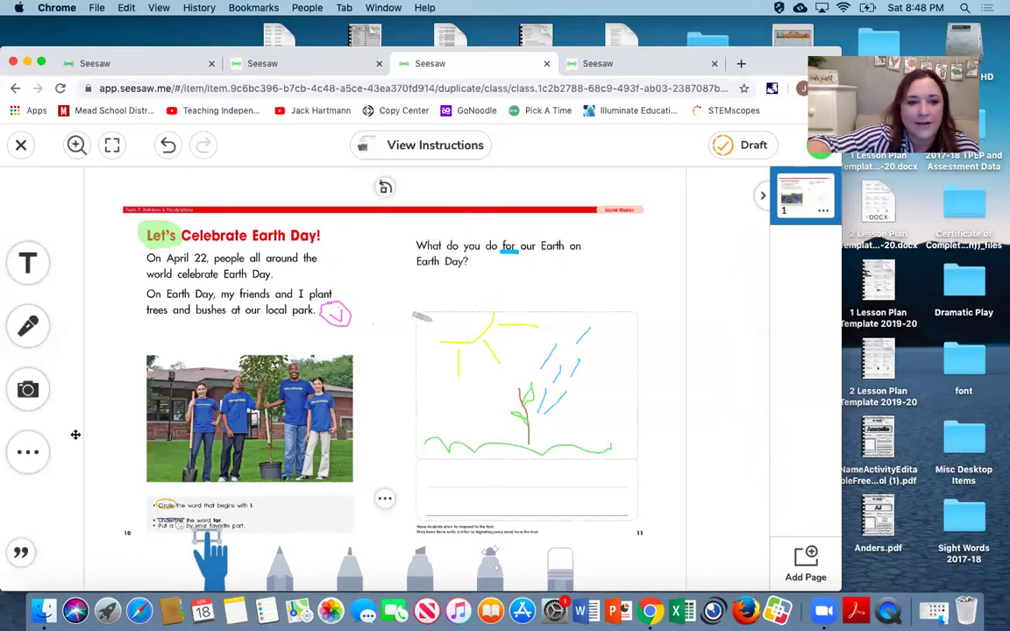
click(33, 267)
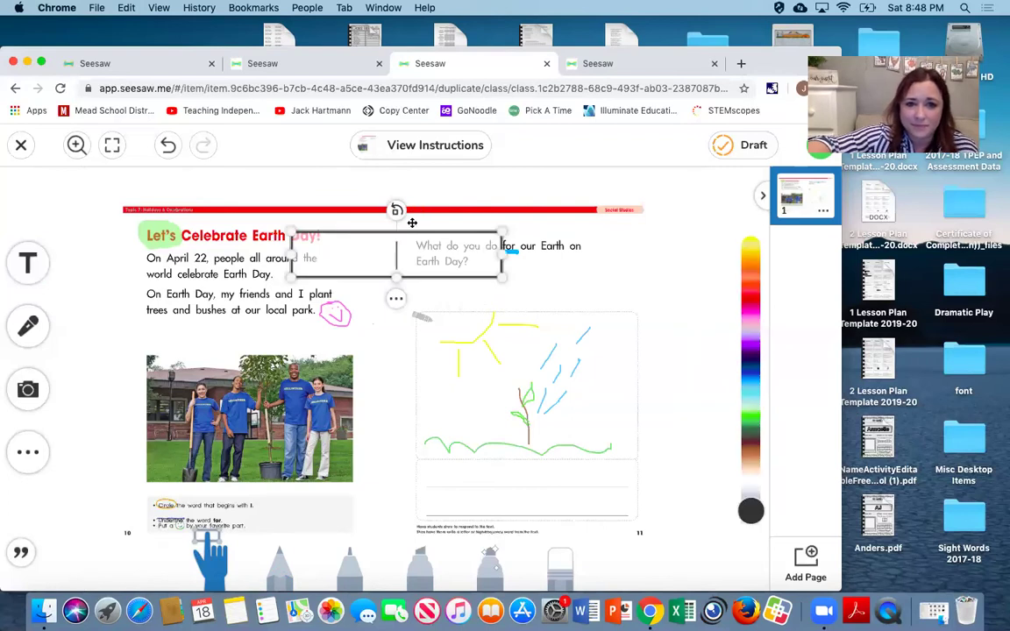
click(376, 194)
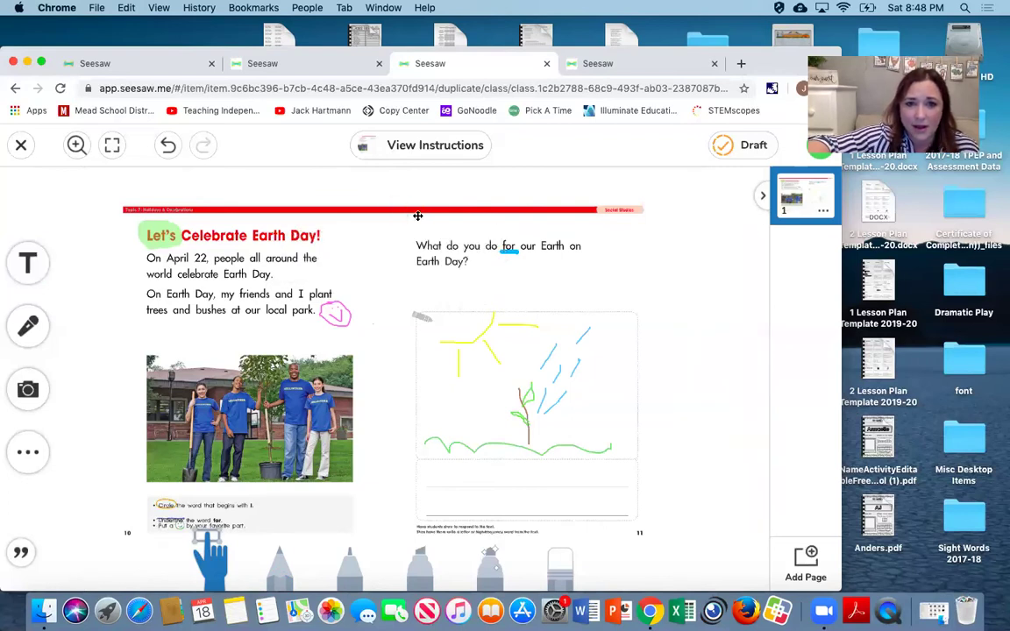
click(28, 263)
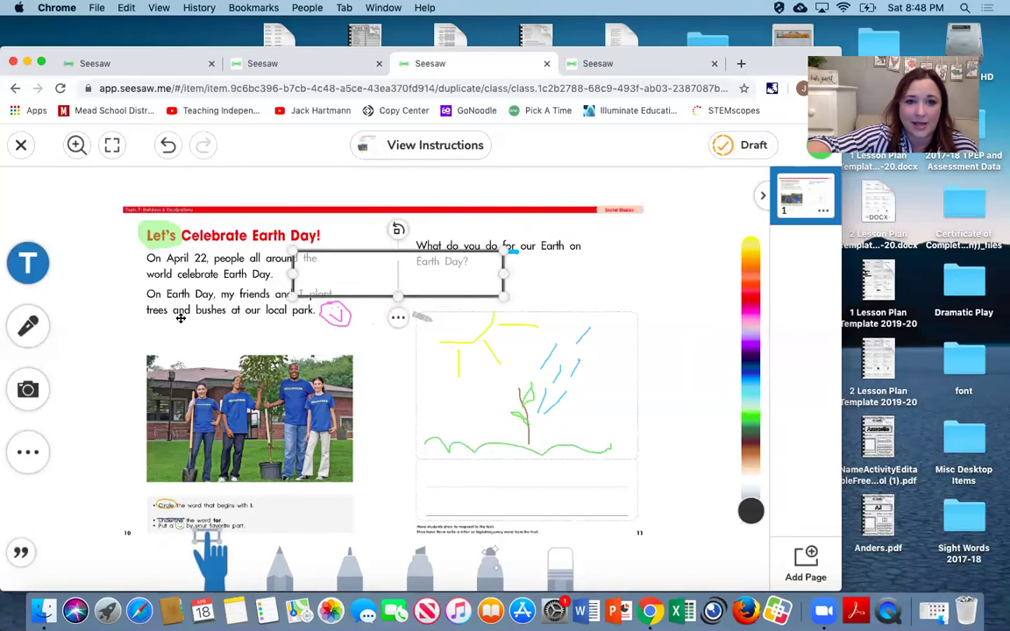
click(398, 318)
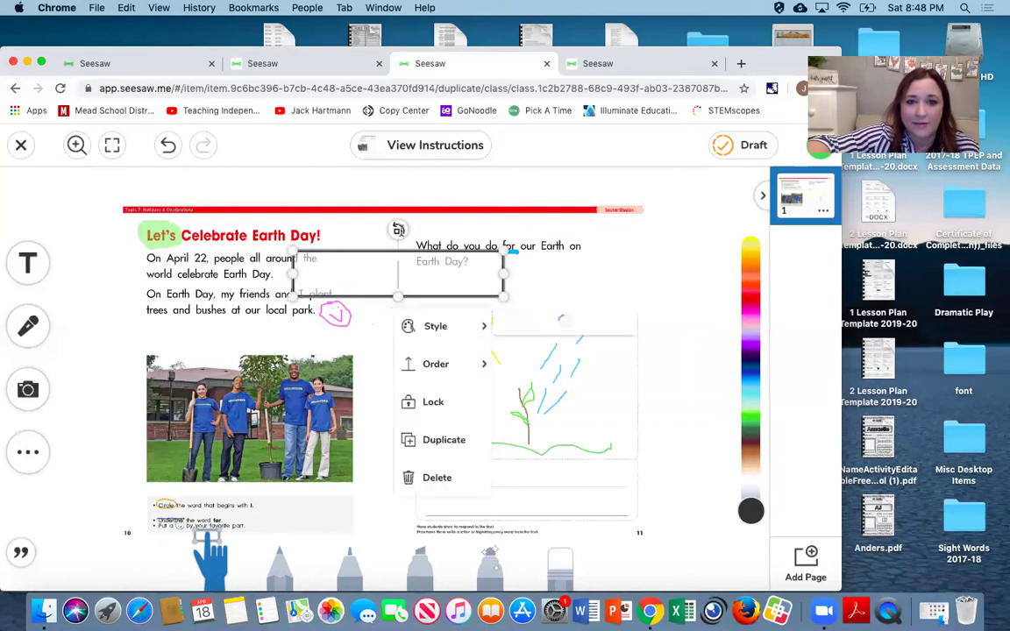
drag(398, 229, 352, 274)
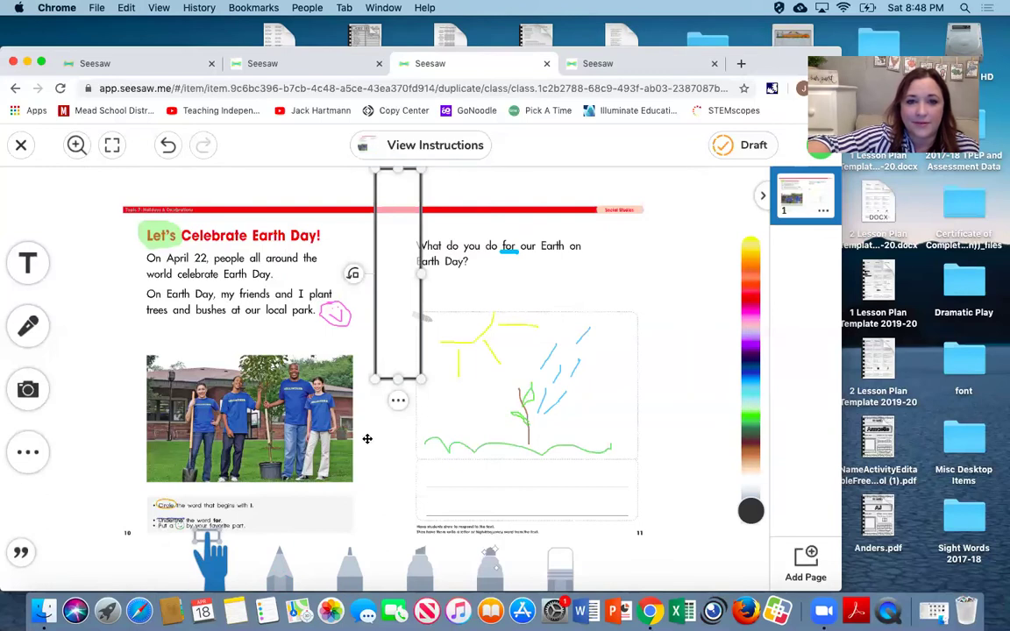
click(399, 400)
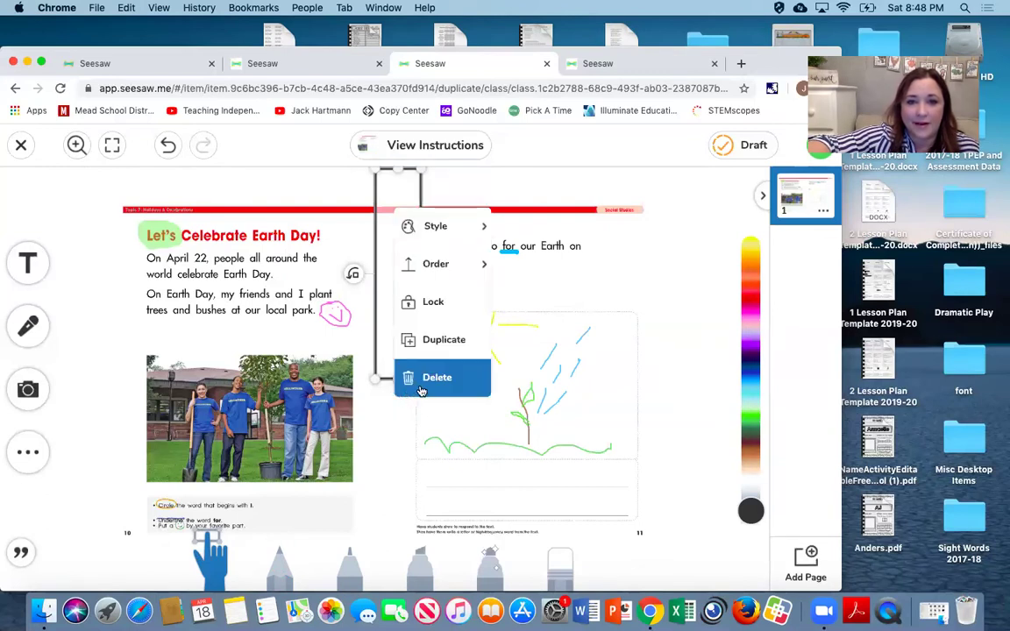
click(429, 379)
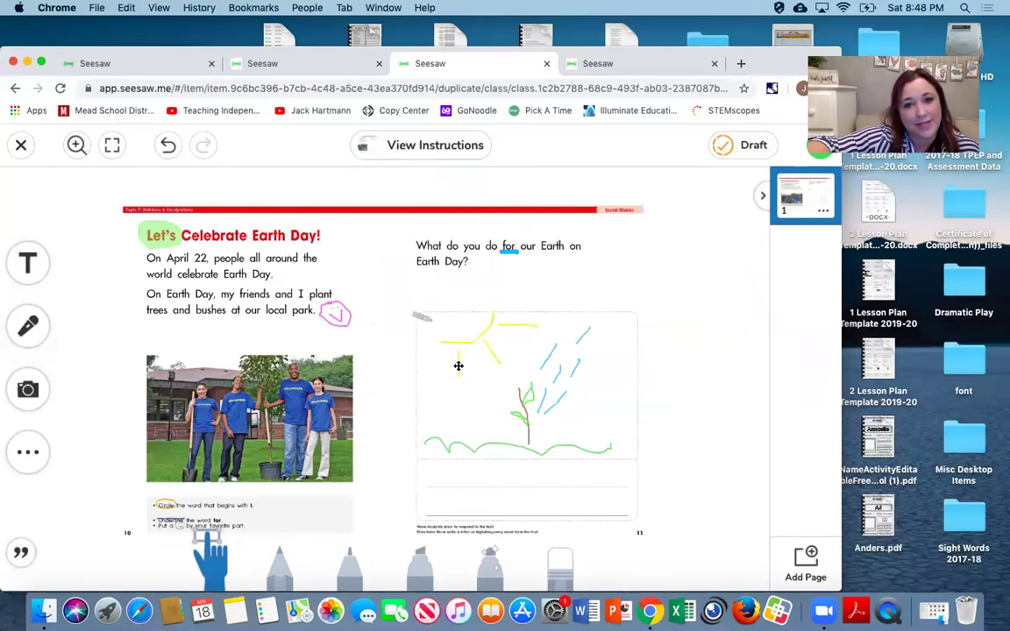
Step: Place a new text box on the worksheet and type 'I like to plant trees.'
click(30, 250)
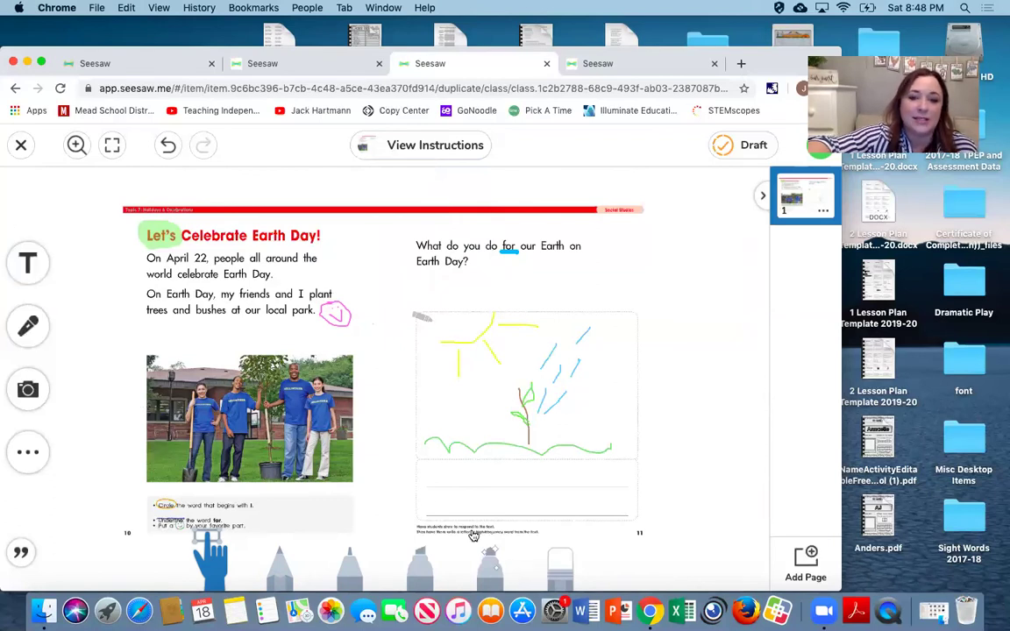
click(27, 263)
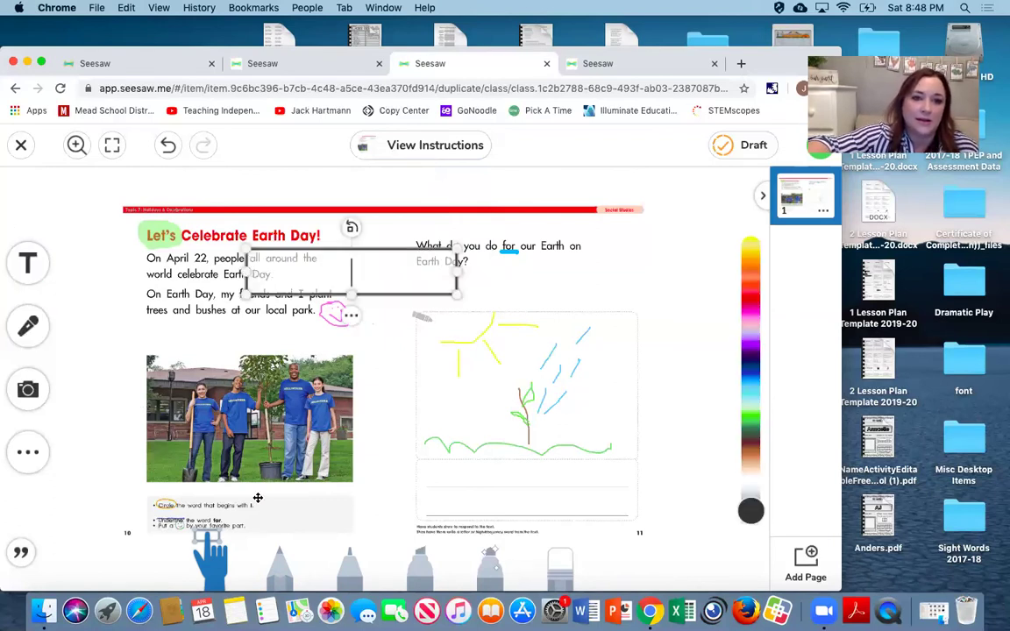
click(218, 555)
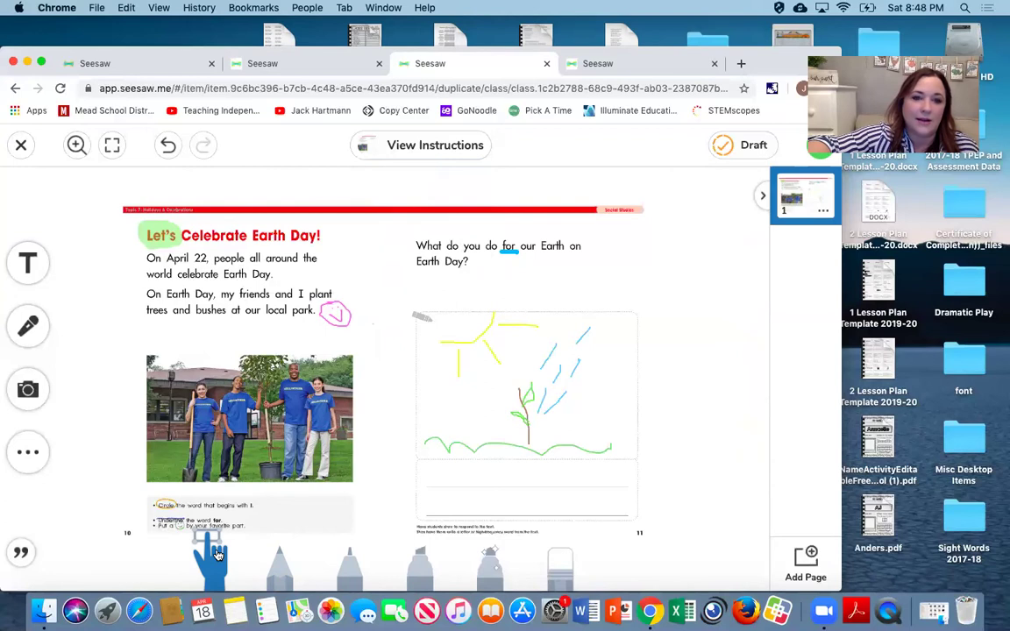
click(383, 394)
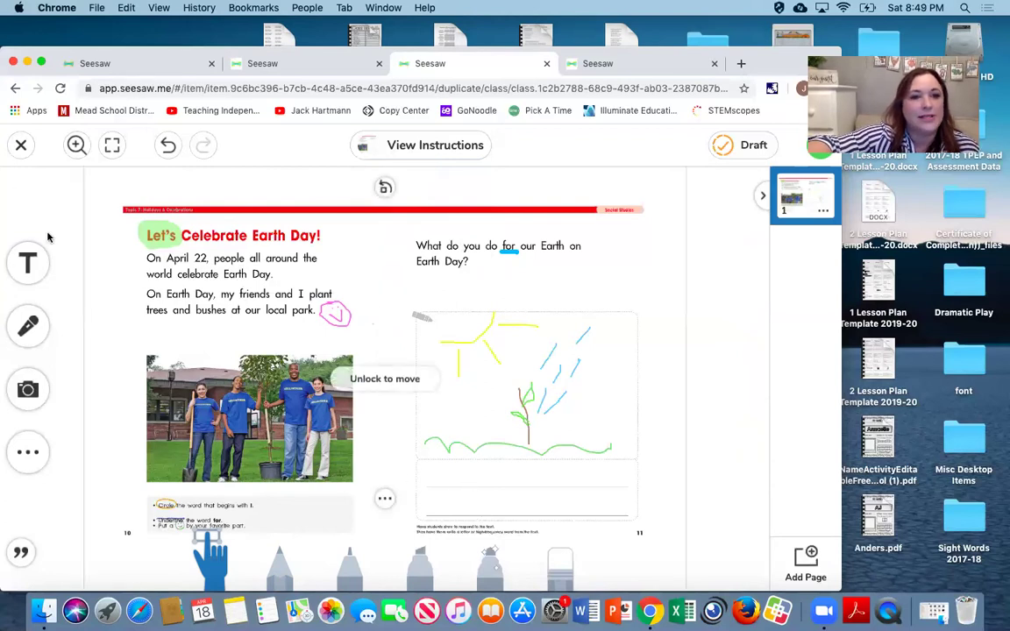
click(29, 256)
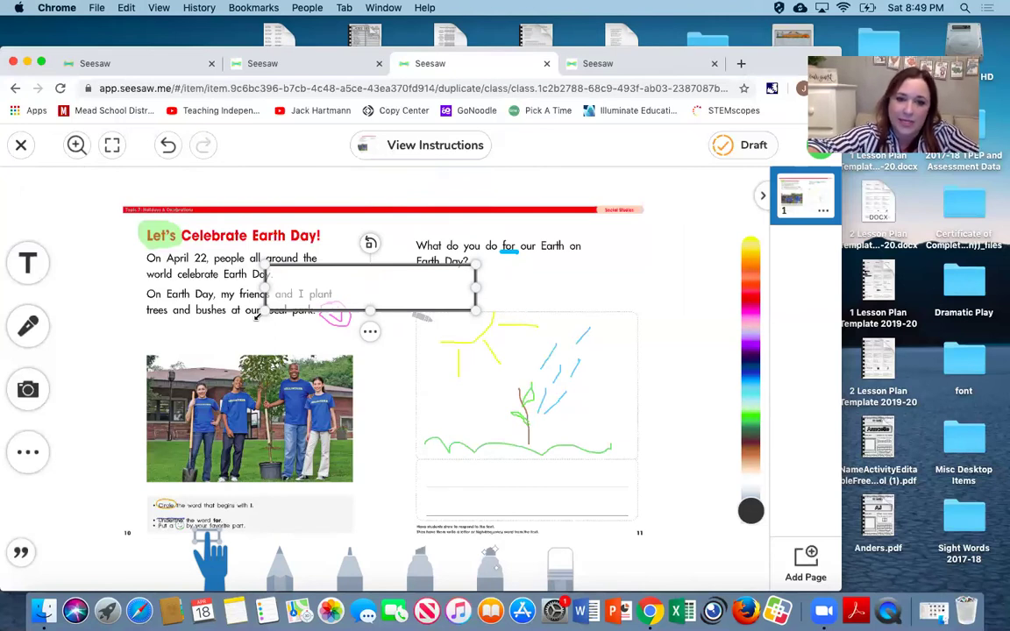
click(370, 287)
text(I l)
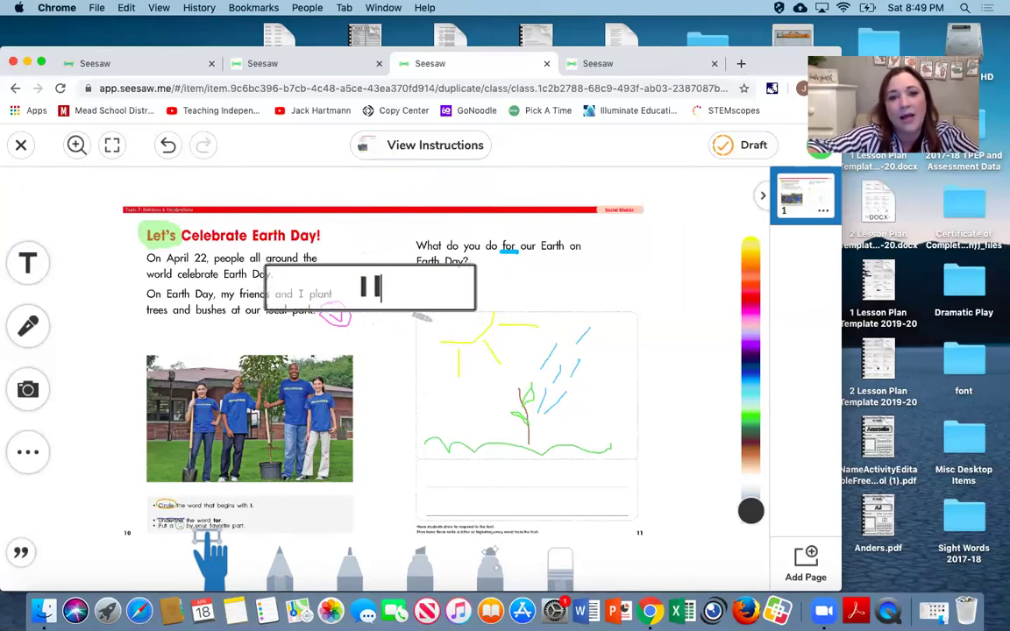
text(ike to )
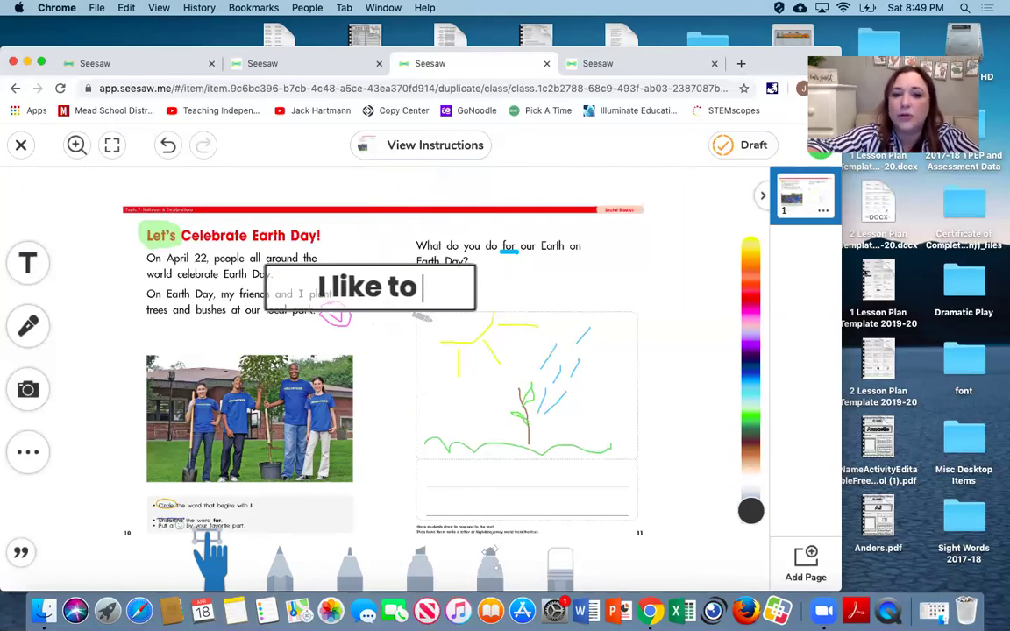
text(plant t)
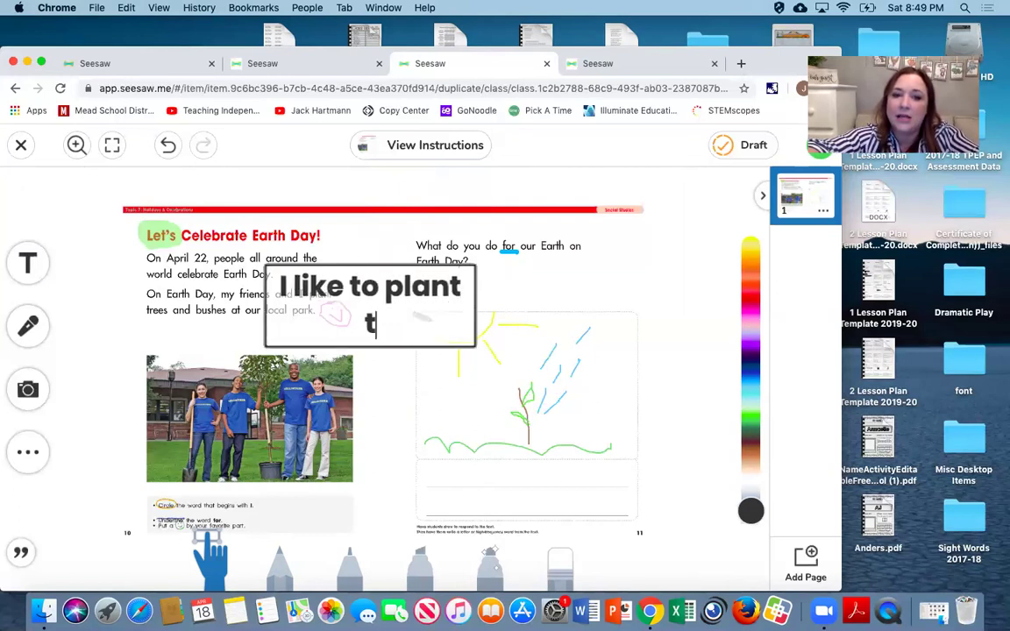
text(rees.)
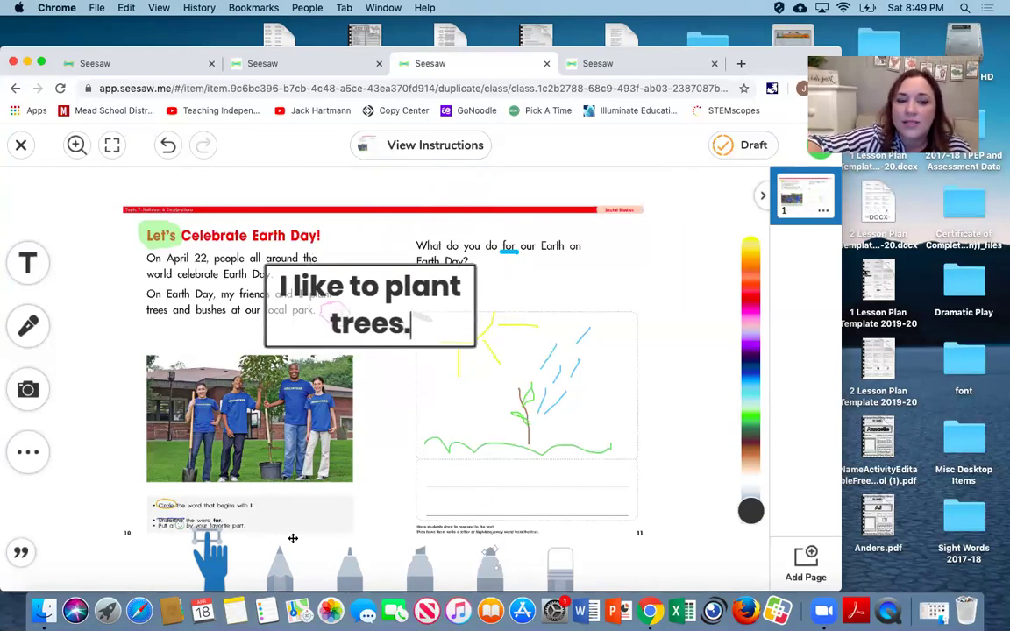
click(27, 328)
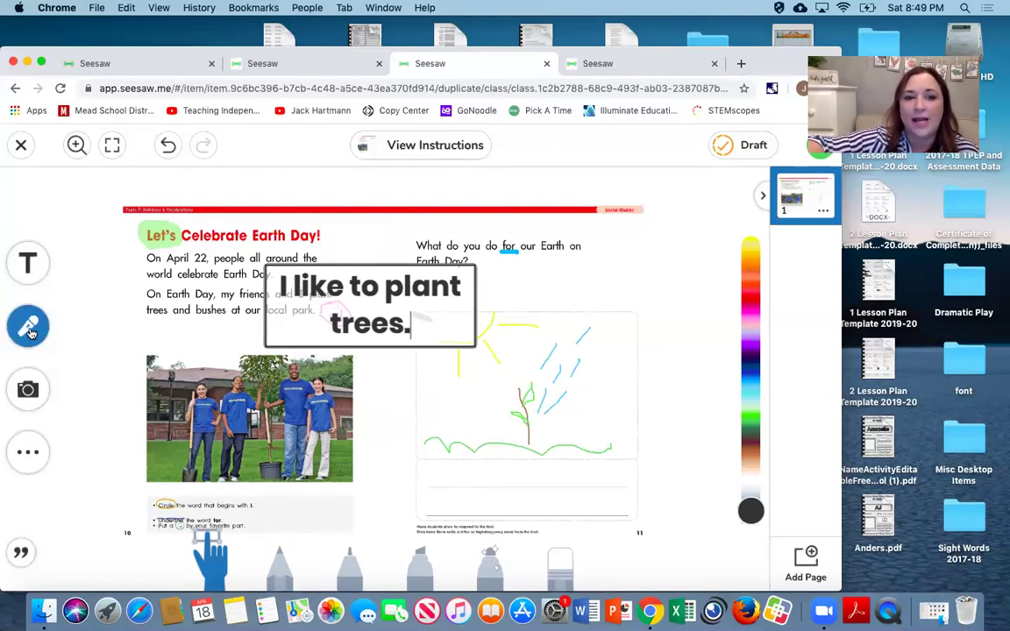
Step: Record an 8-second spoken explanation and save it onto the Earth Day page
click(29, 328)
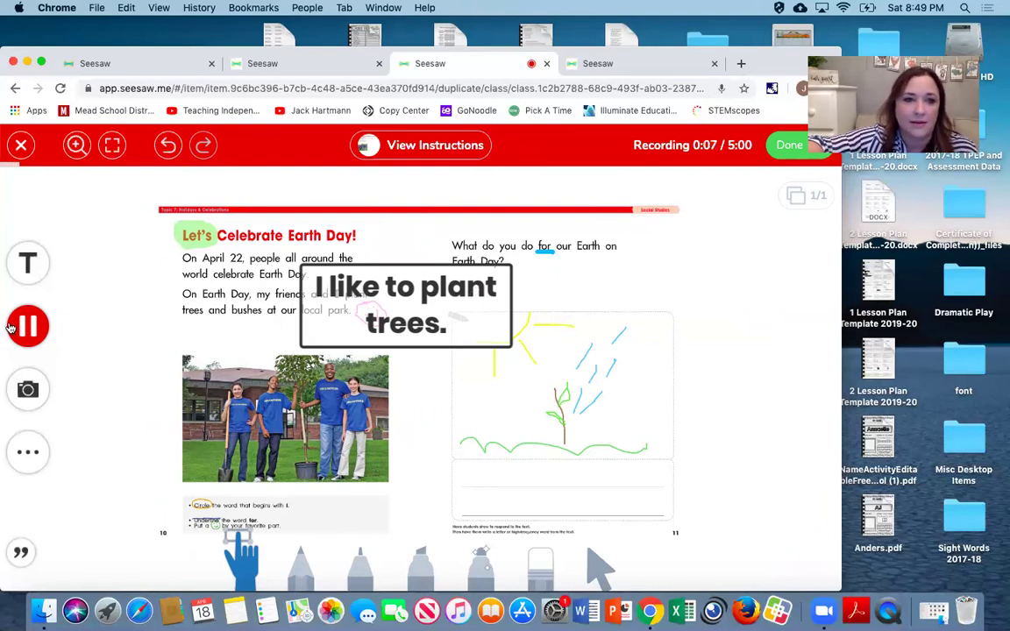
click(22, 327)
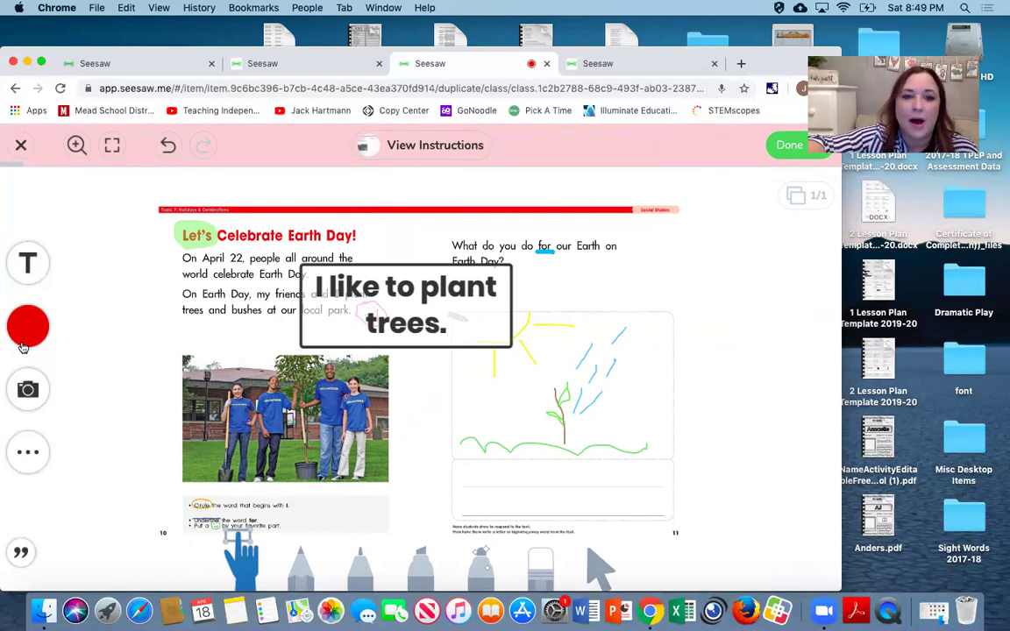
click(787, 146)
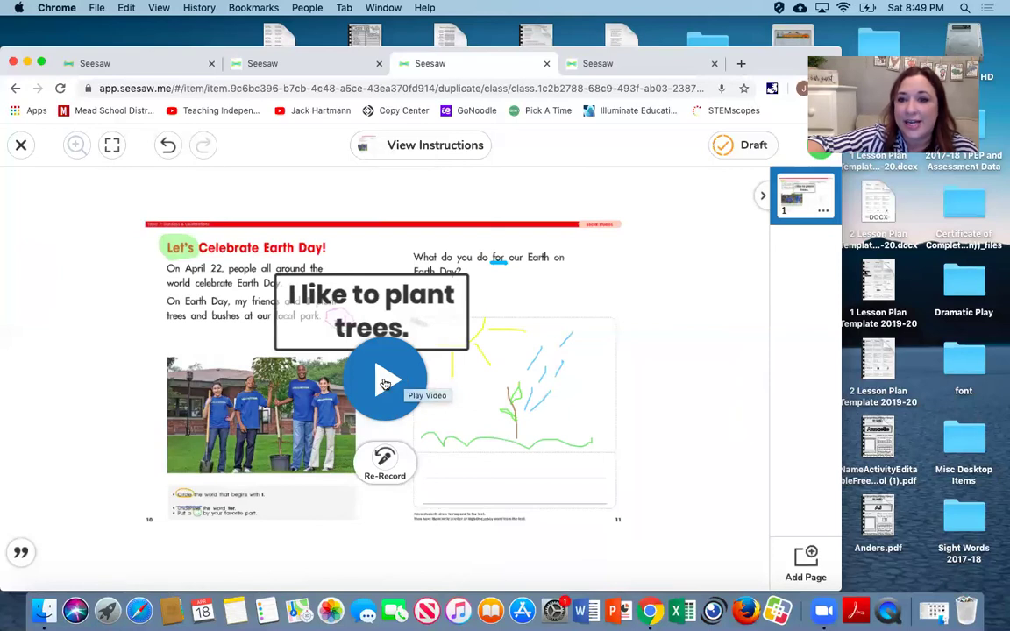
click(399, 375)
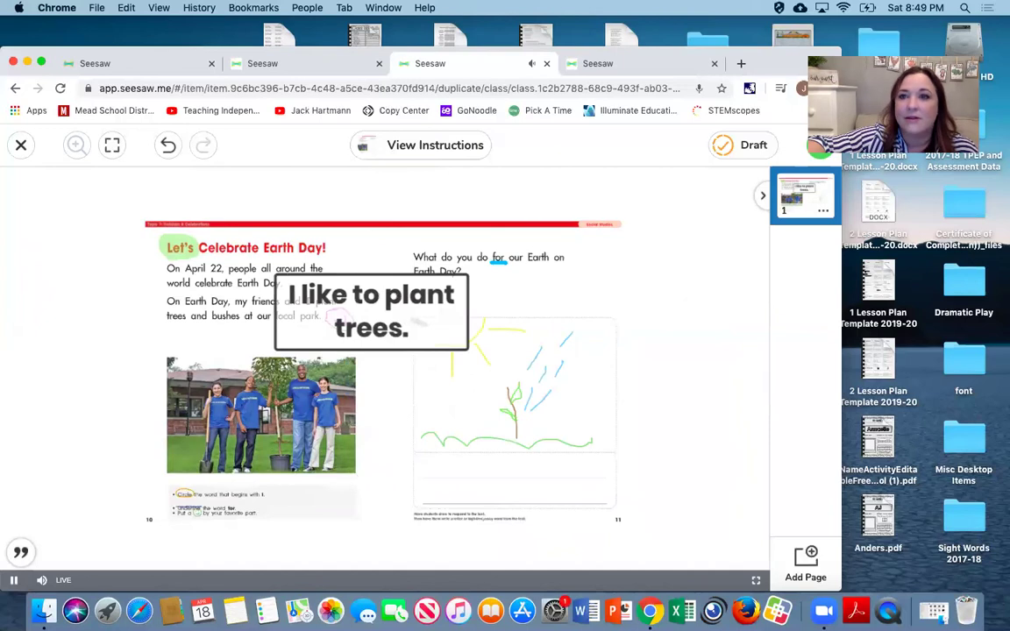
click(898, 44)
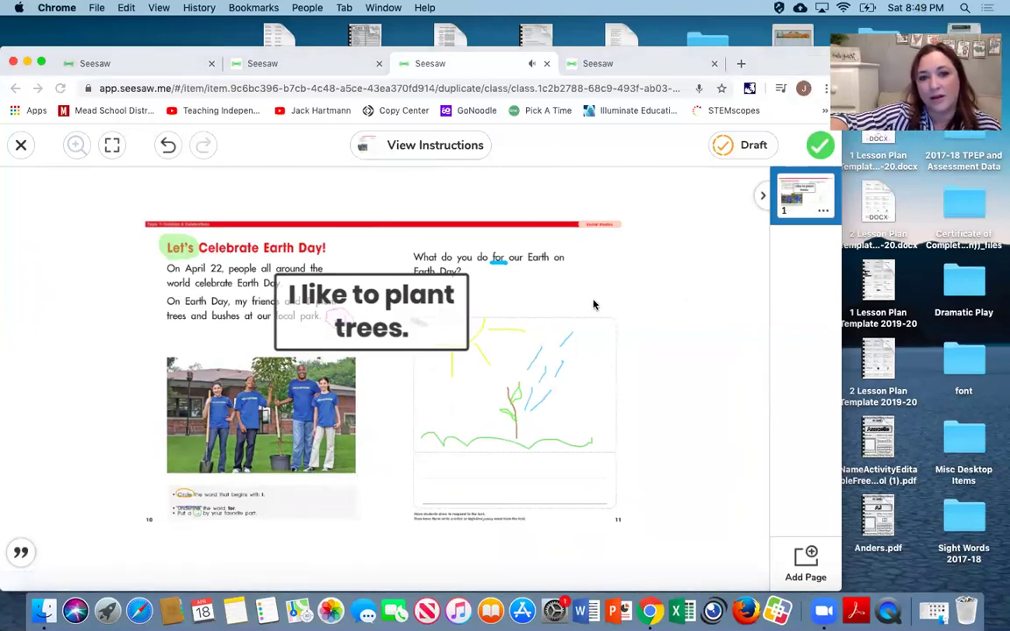
mouse_move(329, 548)
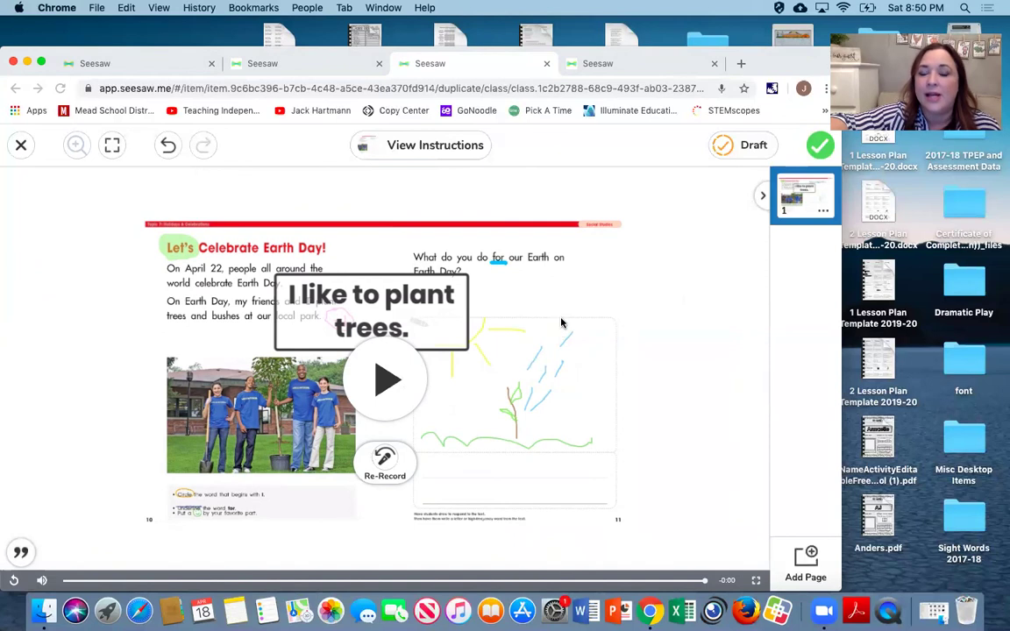
Step: Submit the completed Earth Day page with the green check mark
click(821, 146)
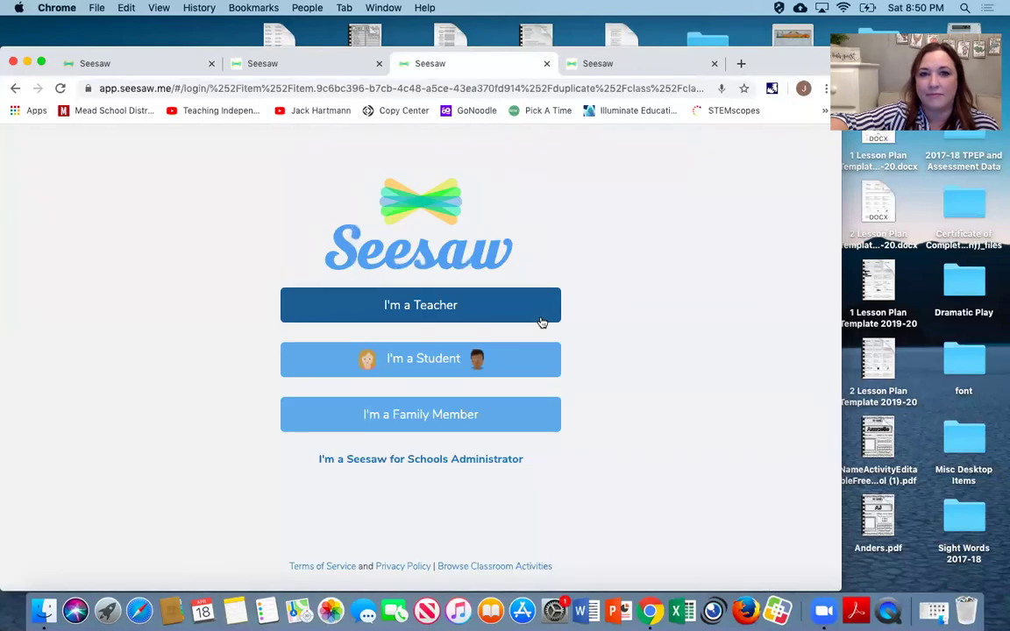